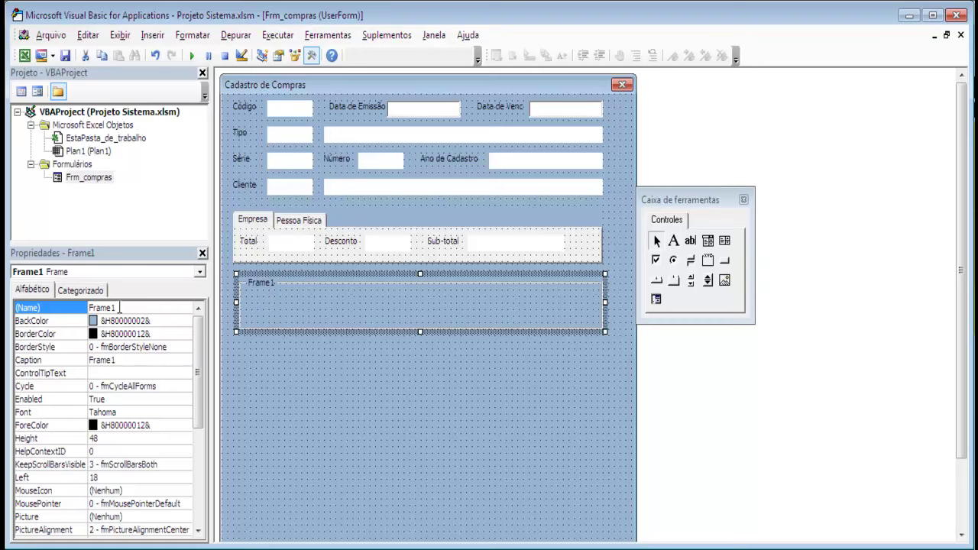
Set the caption of the frame below the Empresa and Pessoa Física pages to "Formas de Pagamento"
left_click(120, 362)
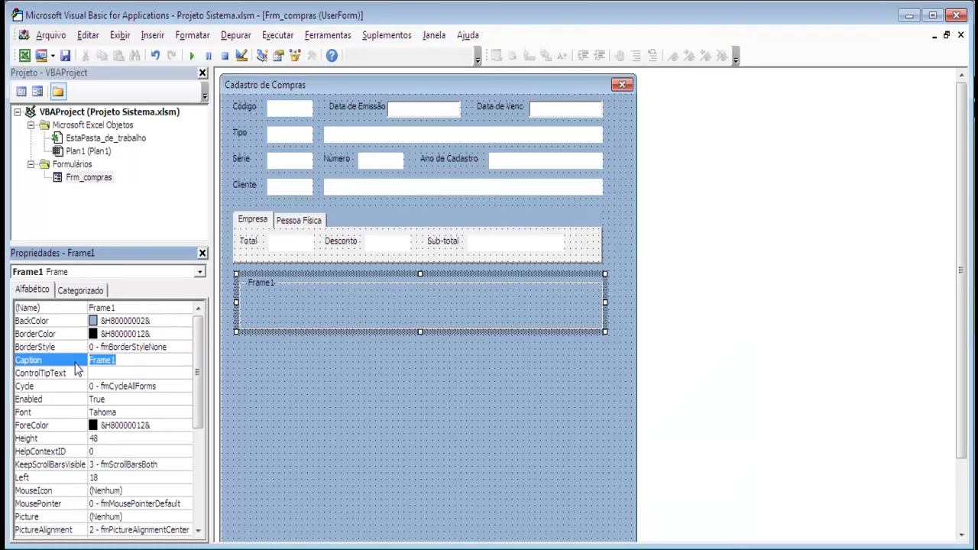
type("Registro de Lançamentos")
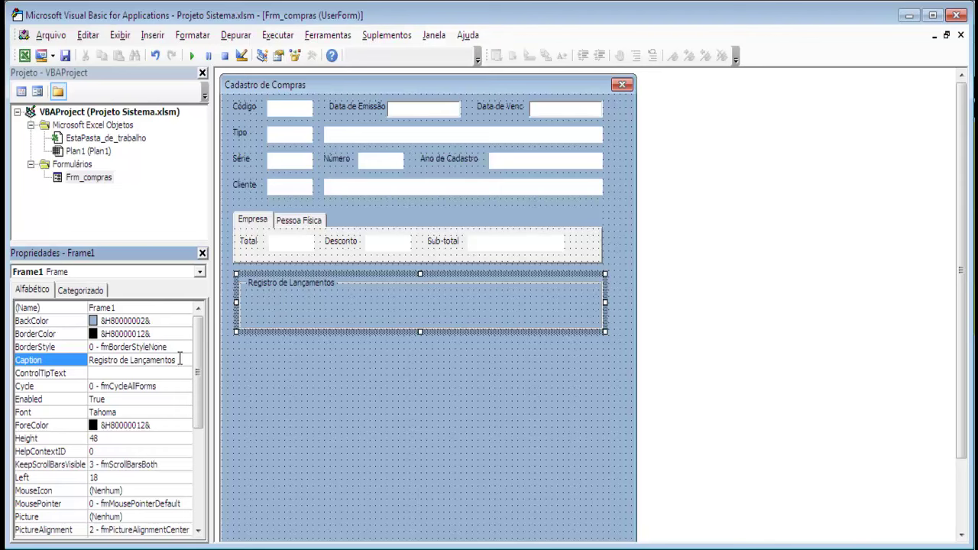
left_click(23, 365)
type("Formas")
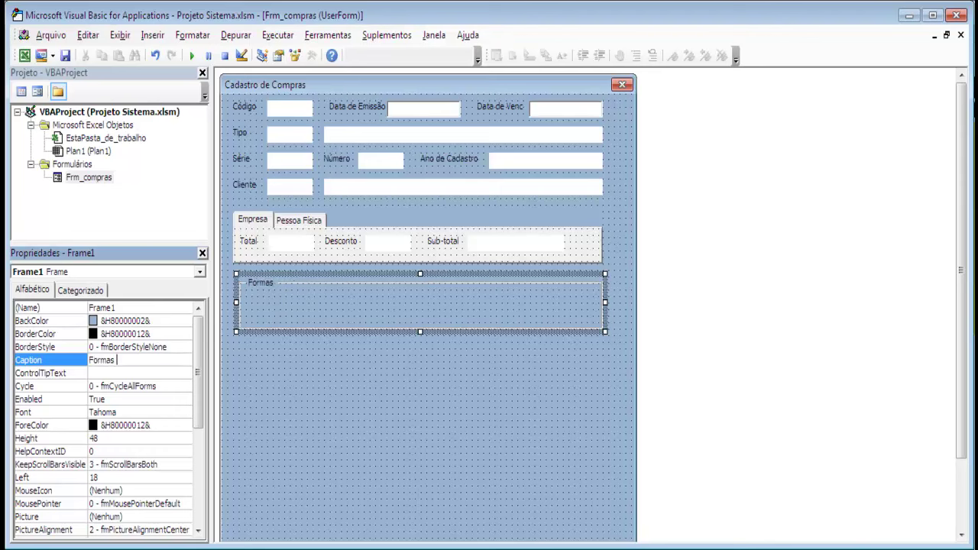
type(" de Pagamento")
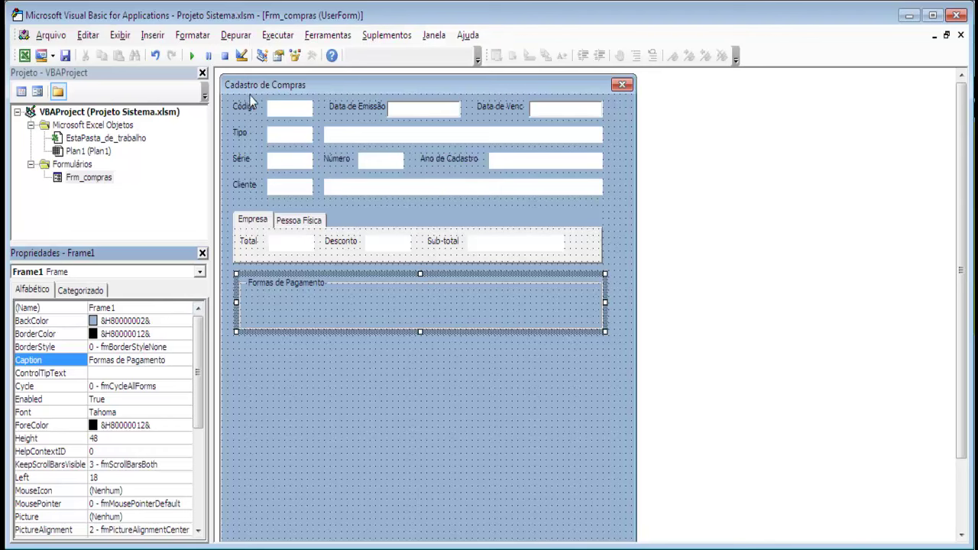
Copy the Código label with its text box into the Formas de Pagamento frame, placing the pair near the frame's upper-left corner
left_click(246, 106)
left_click(290, 108, "ctrl")
key("ctrl+c")
left_click(276, 298)
key("ctrl+v")
left_click_drag(432, 309, 290, 295)
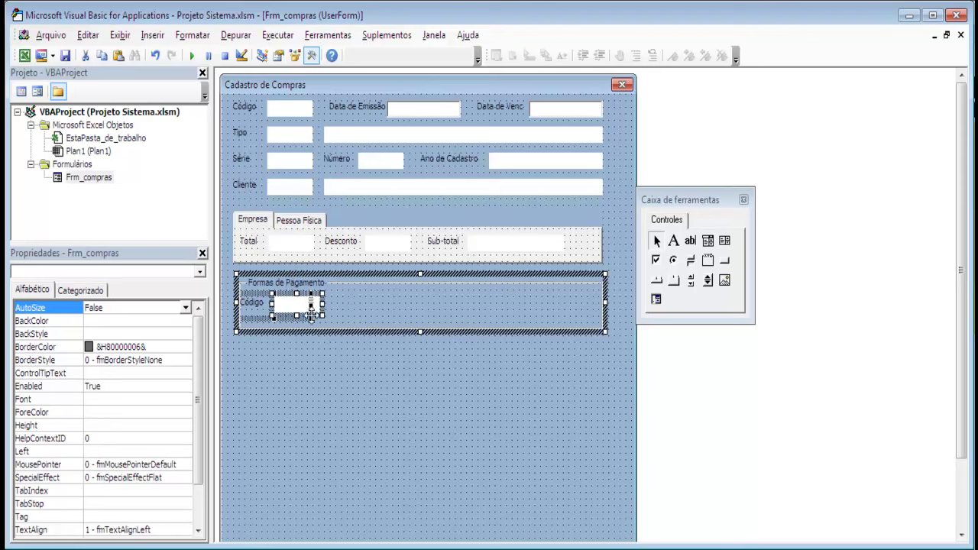
left_click_drag(298, 311, 304, 312)
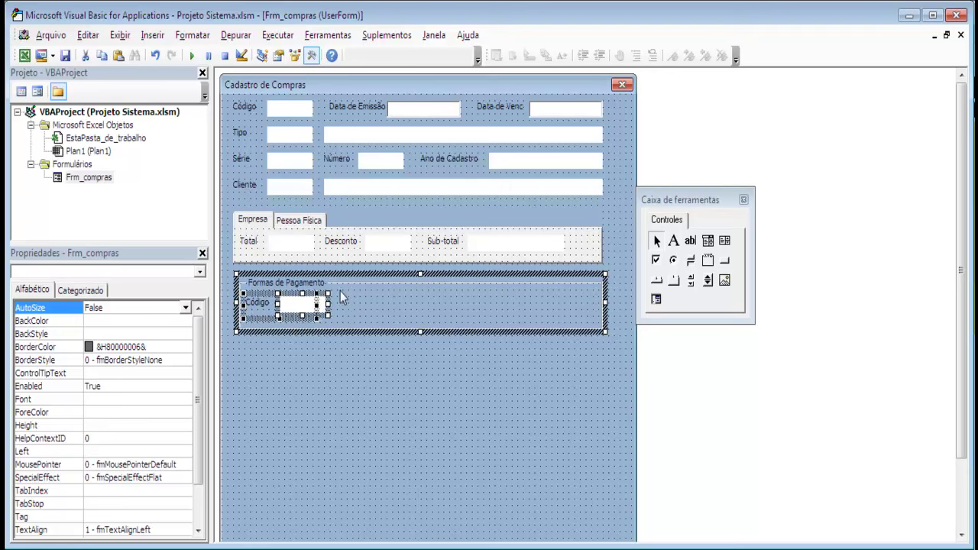
Change the caption of the copied label in the Formas de Pagamento frame to "Dinheiro"
left_click(301, 331)
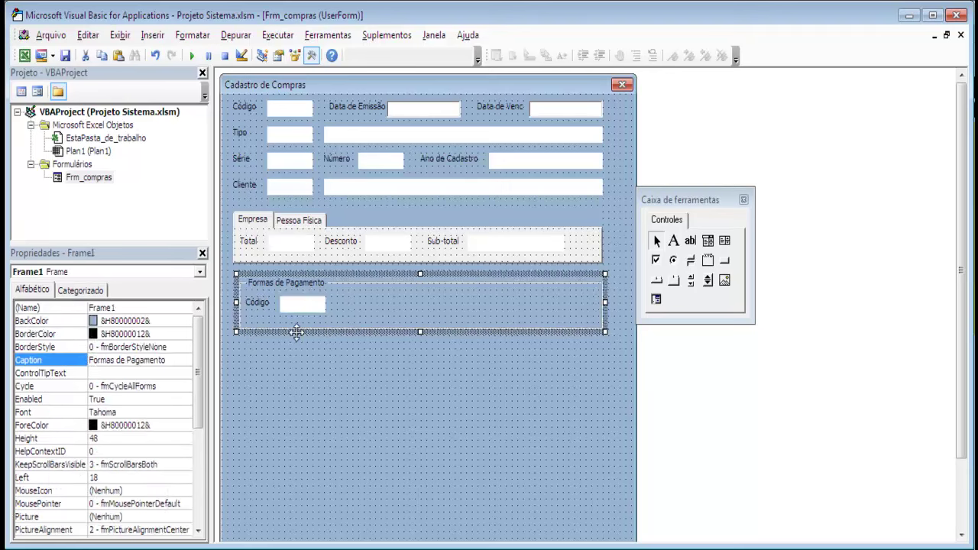
left_click(258, 307)
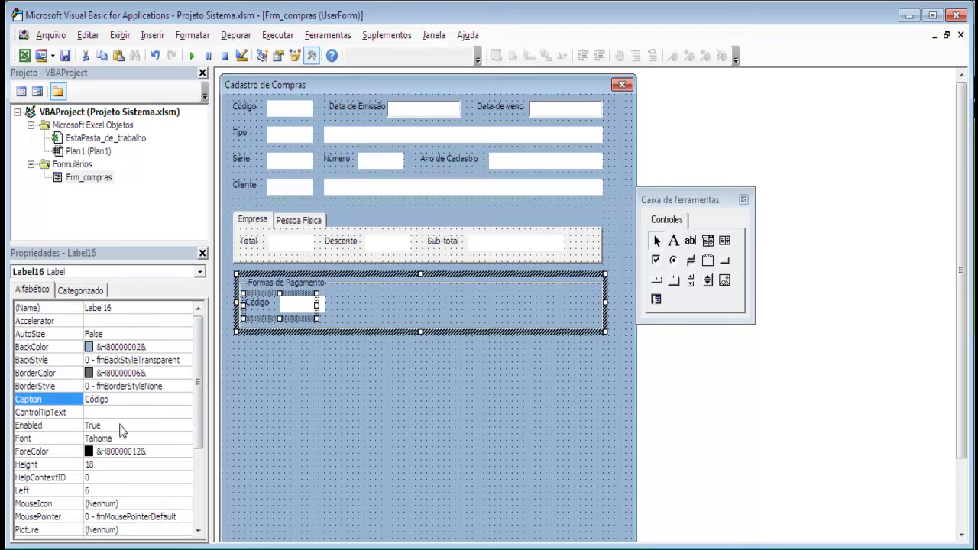
left_click(126, 399)
type("Dinheiro")
key("Return")
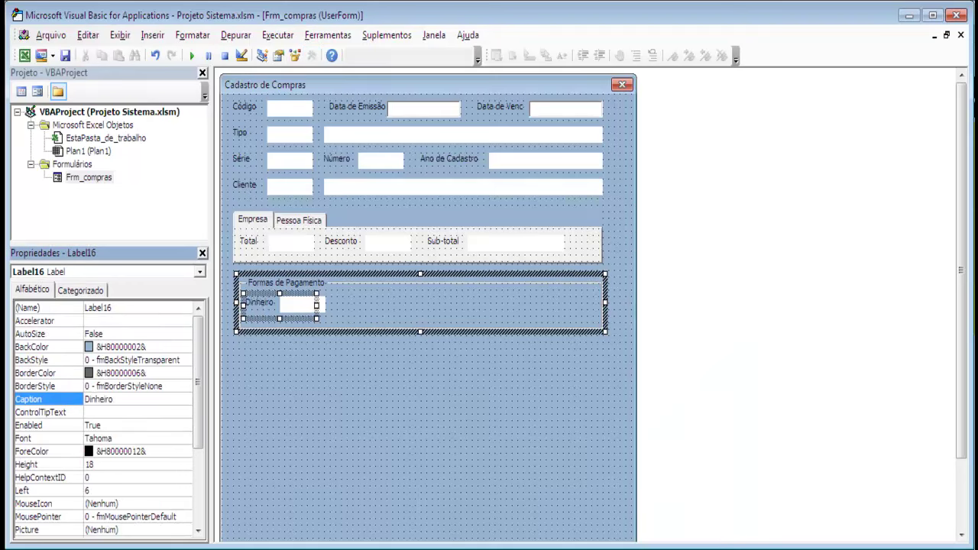
left_click(323, 309)
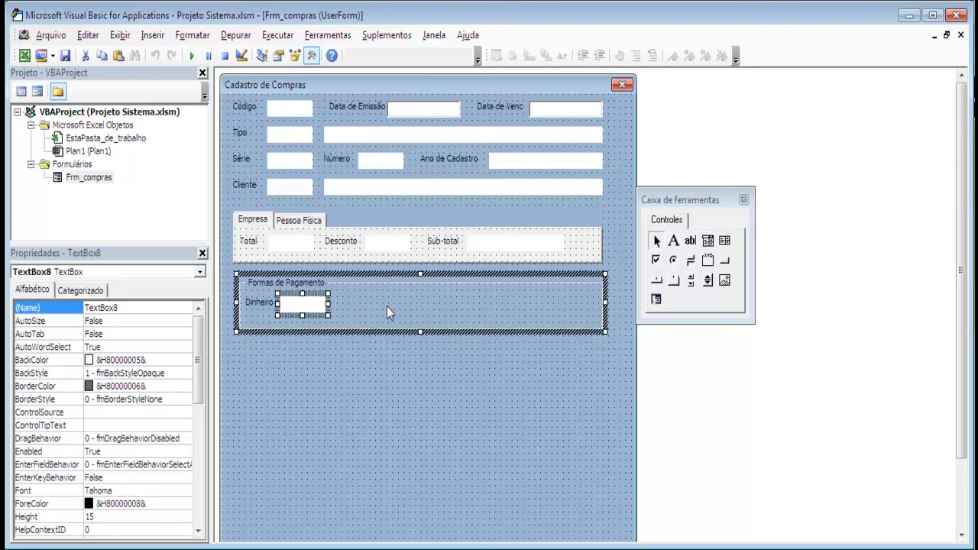
Add an option button inside the Formas de Pagamento frame, just right of the Dinheiro text box and level with it
left_click(675, 264)
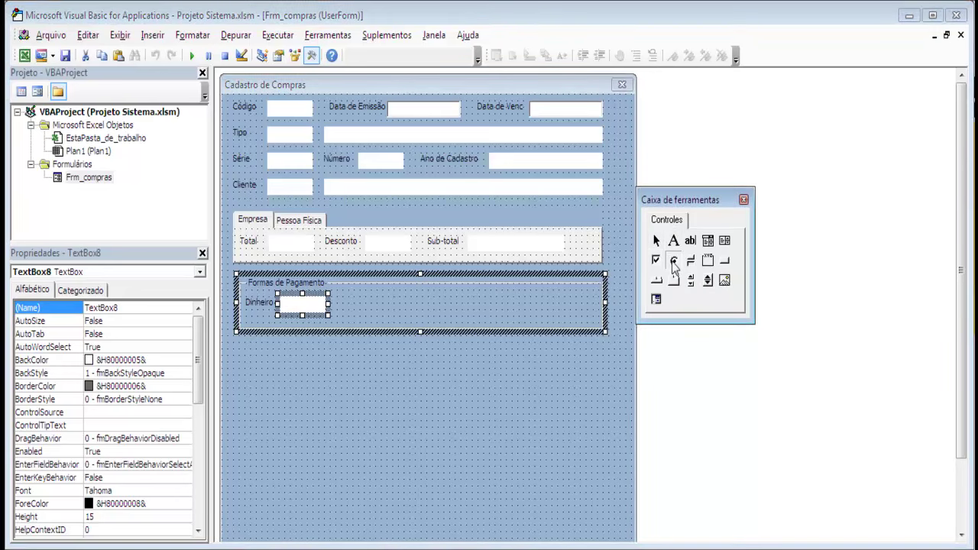
left_click(357, 306)
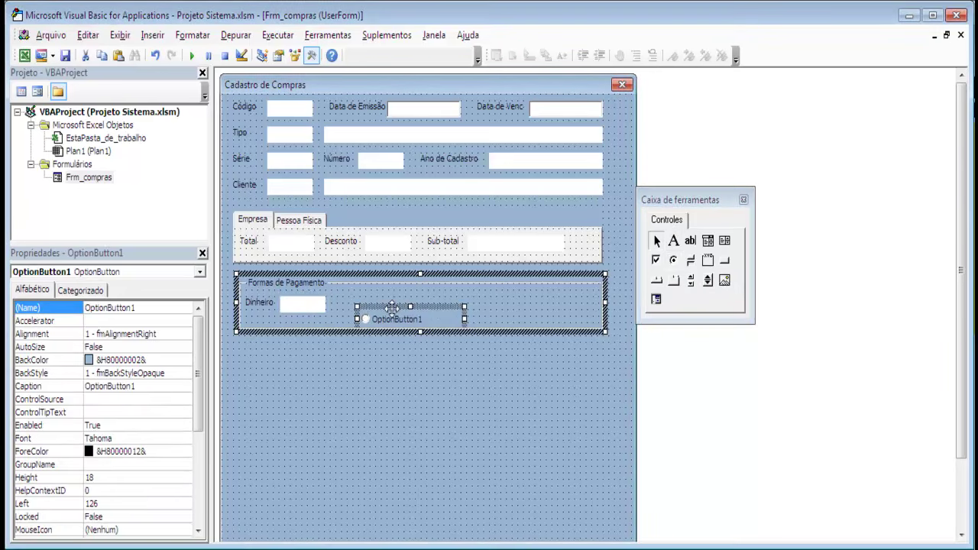
left_click_drag(378, 300, 376, 298)
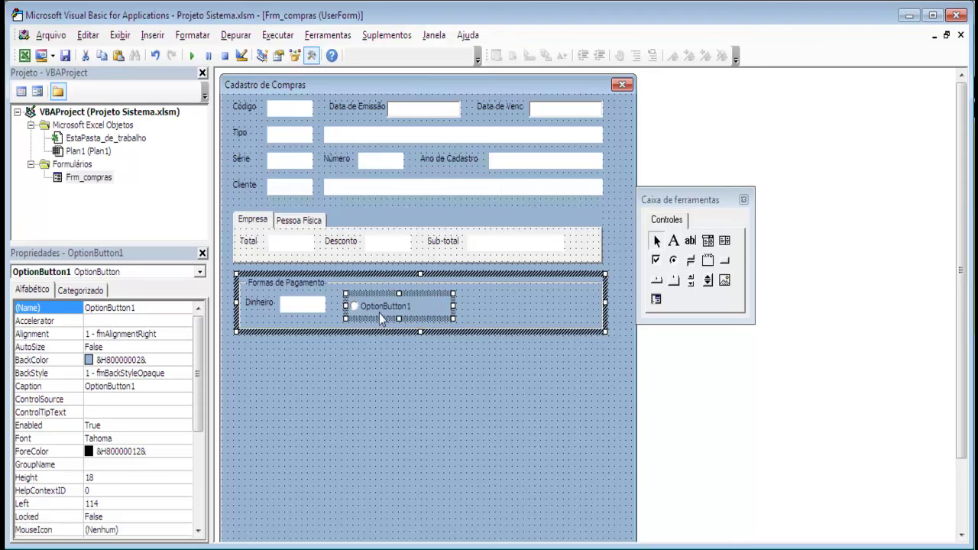
Set the new option button's caption to "Débito" and narrow the control to fit its text
left_click(139, 388)
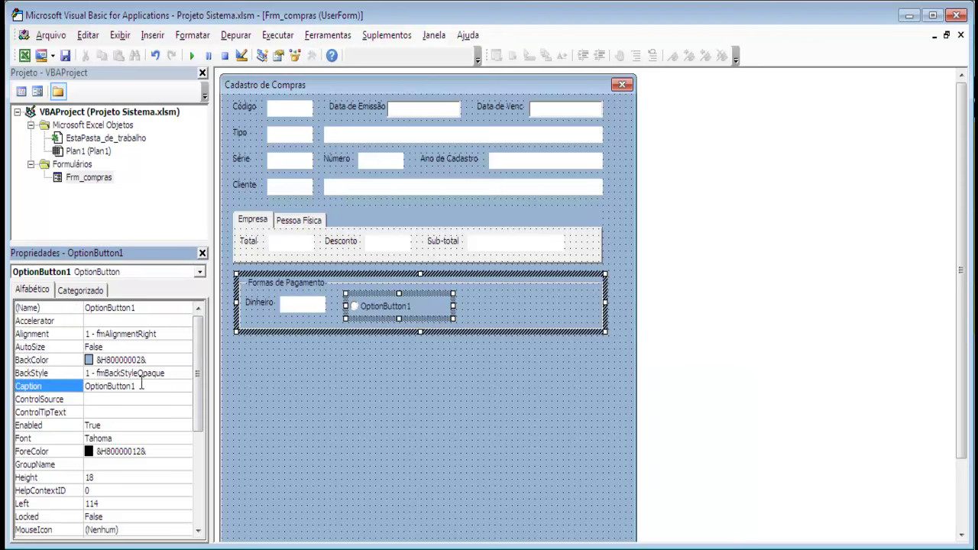
type("Débi")
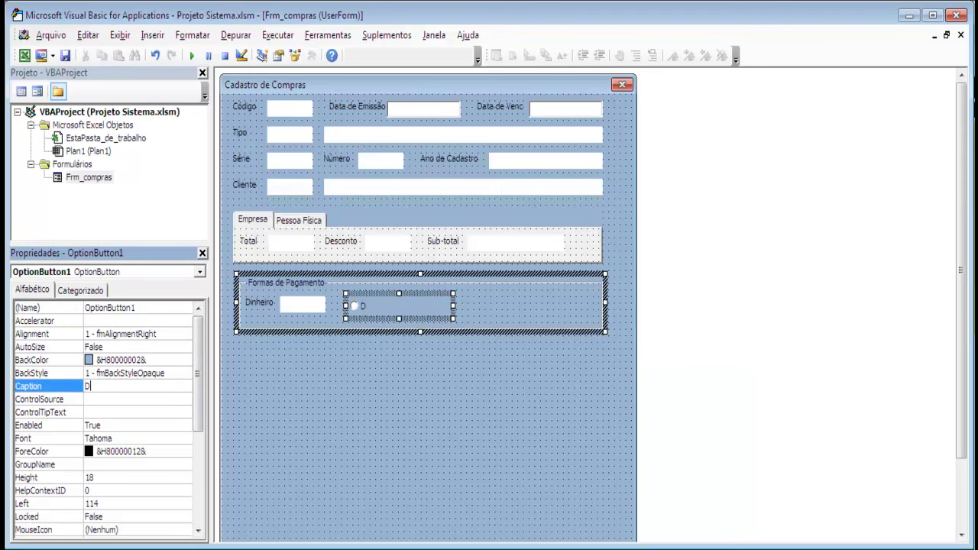
key("BackSpace")
key("BackSpace")
type("eb")
left_click_drag(454, 306, 391, 306)
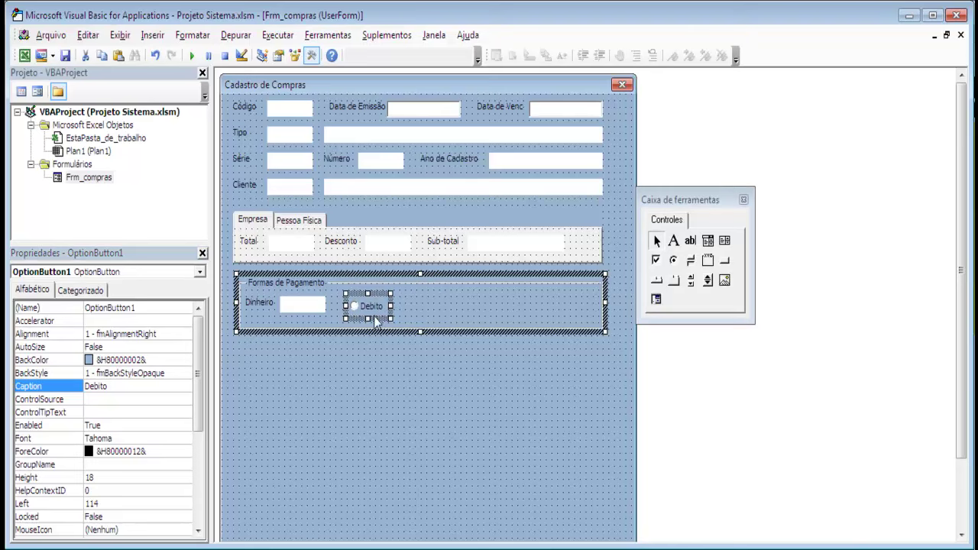
left_click(86, 387)
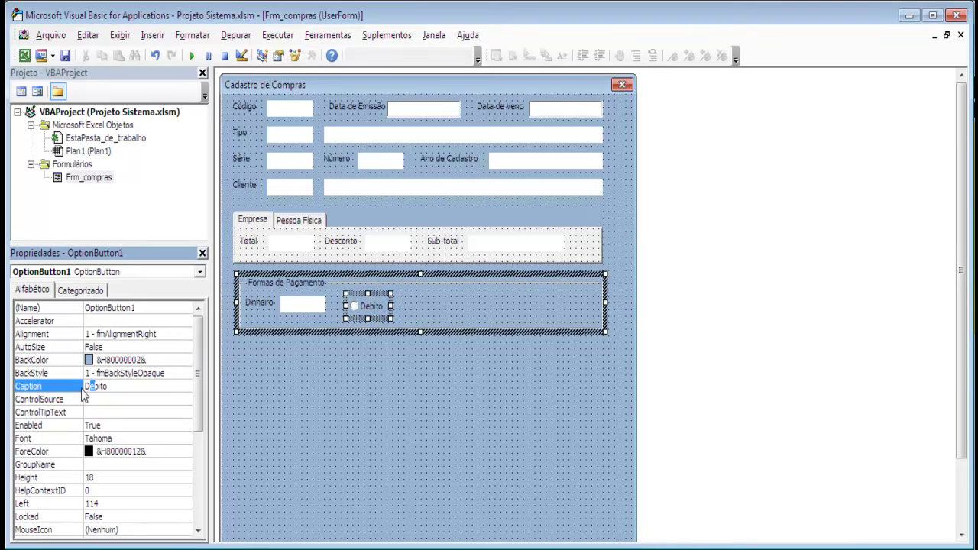
key("Delete")
type("é")
Rename the Débito option button control as Opt_debito
left_click(145, 307)
left_click(67, 309)
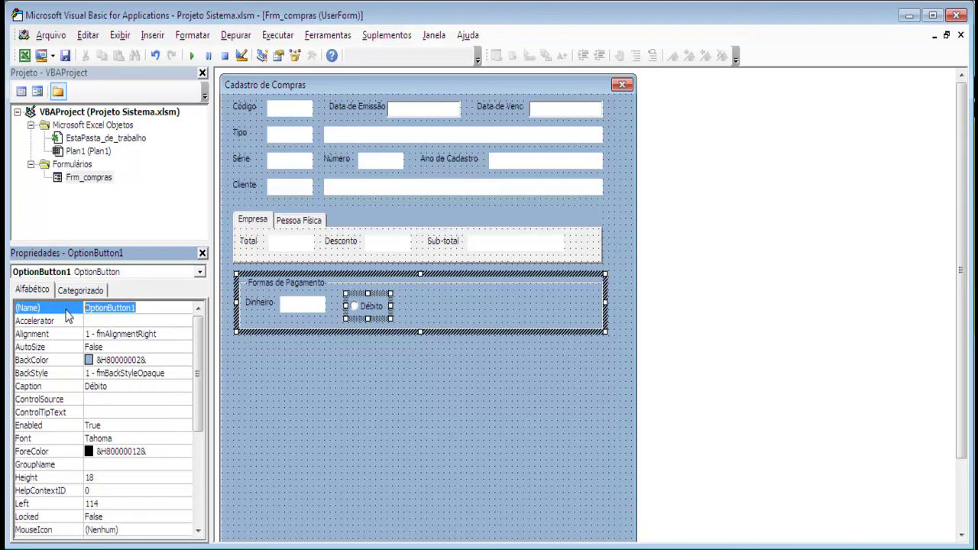
type("Opt")
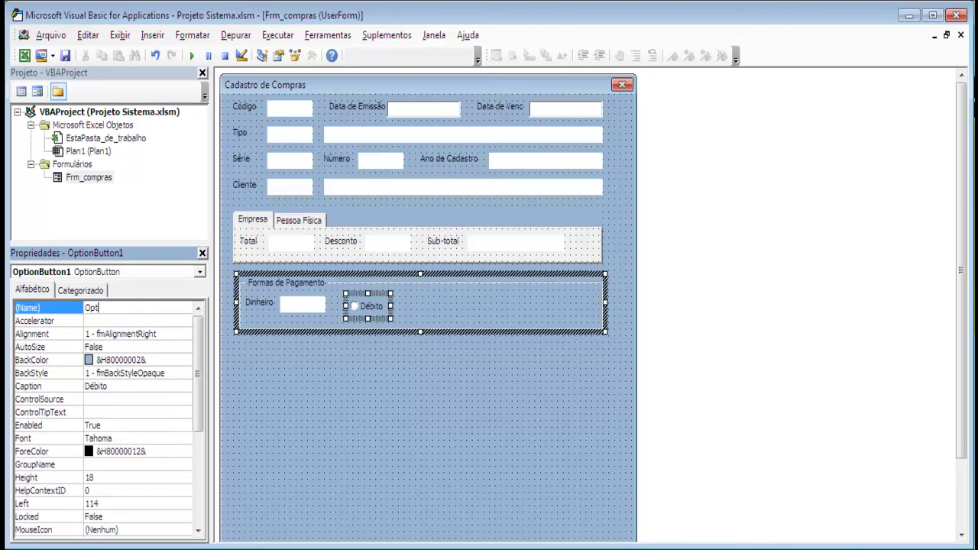
key("Return")
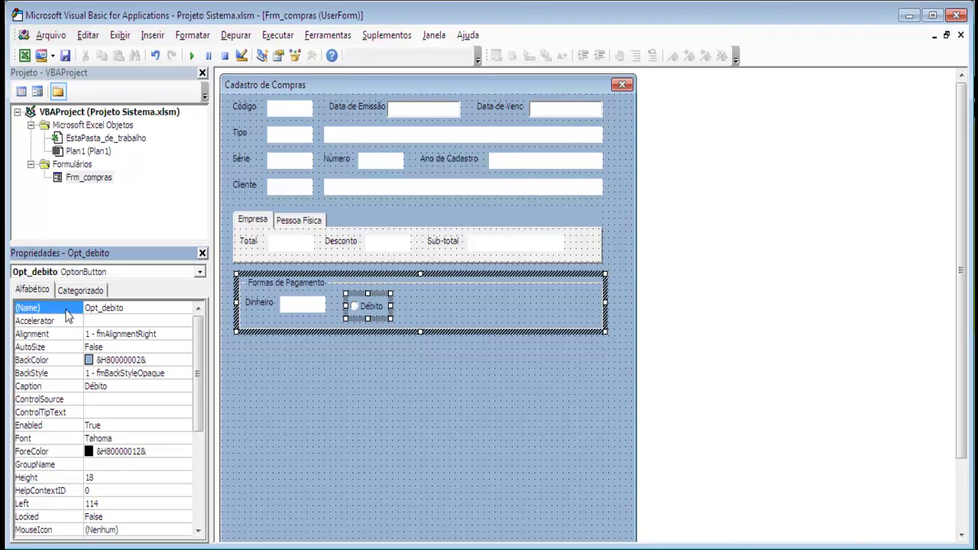
Duplicate the Débito option button directly to its right and name the copy Opt_credito
left_click(381, 327)
left_click(368, 317)
left_click_drag(368, 317, 419, 317)
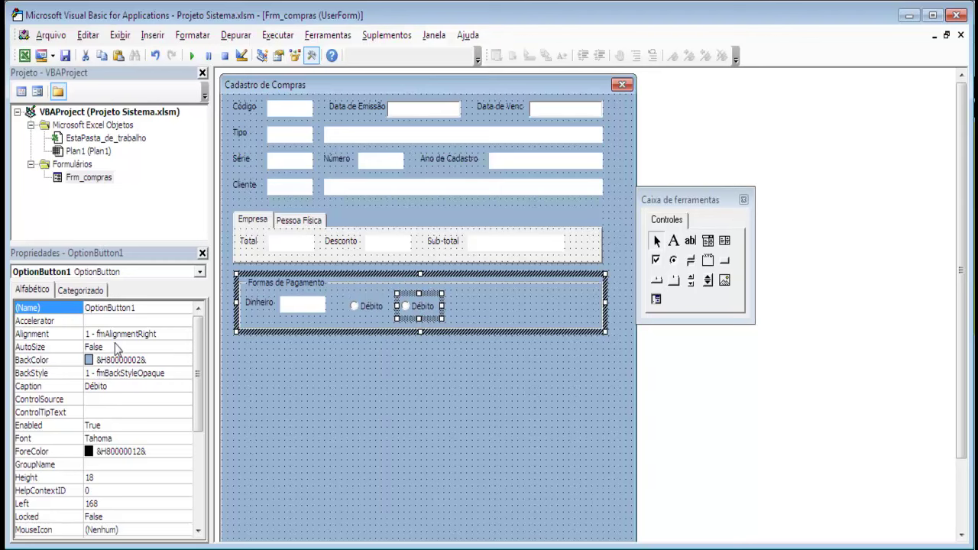
left_click(144, 307)
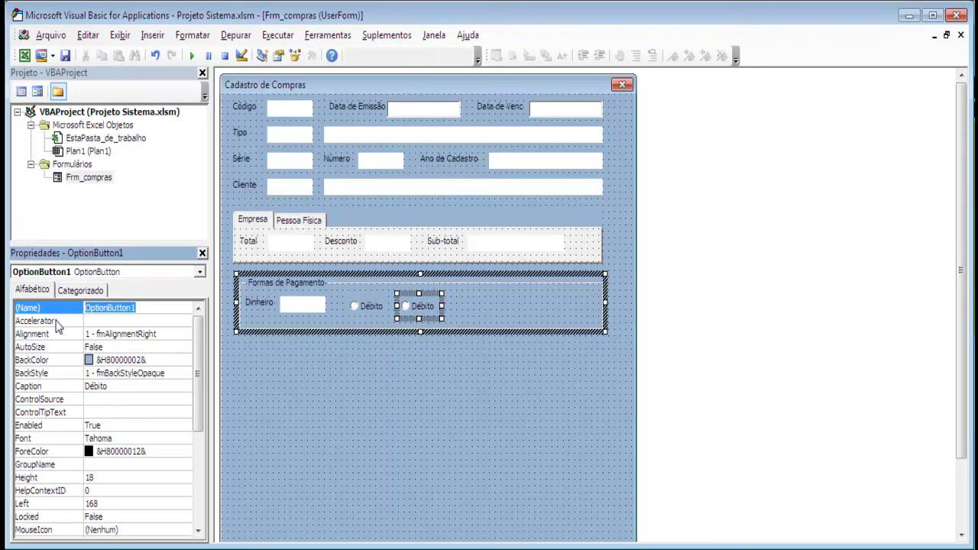
type("Opt_credito")
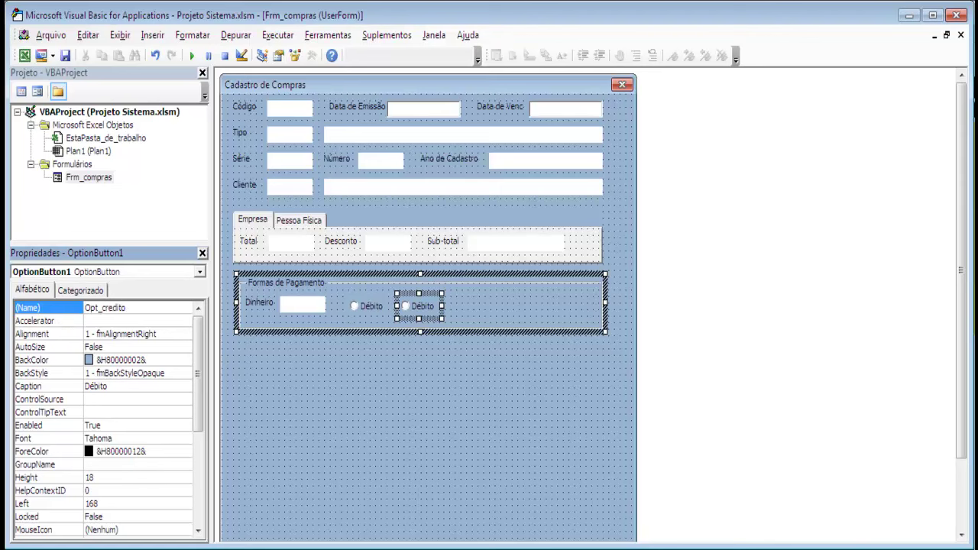
Set the caption of the duplicated option button to "Crédito" and widen the control so the whole text fits
left_click(97, 380)
left_click(107, 385)
key("shift+Home")
type("Crédito")
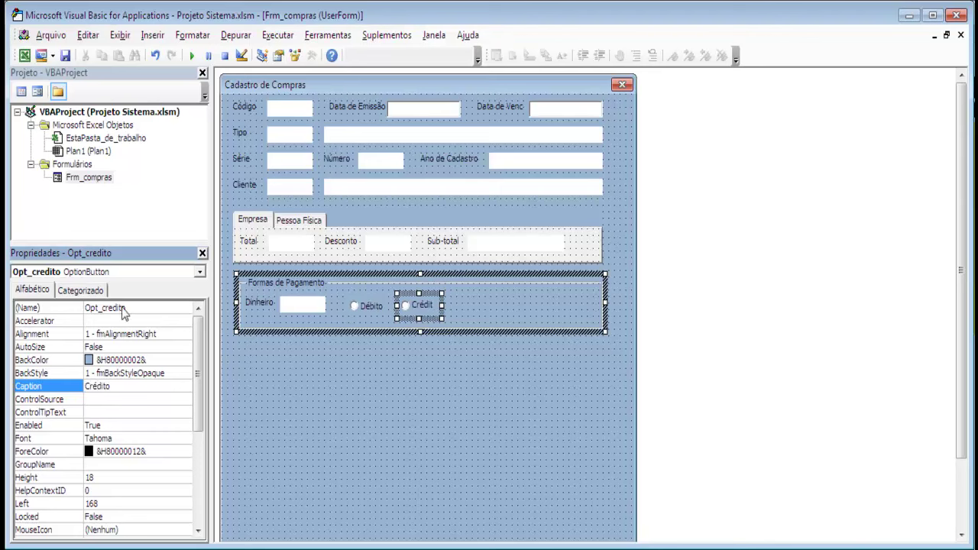
left_click(448, 305)
left_click_drag(447, 306, 457, 305)
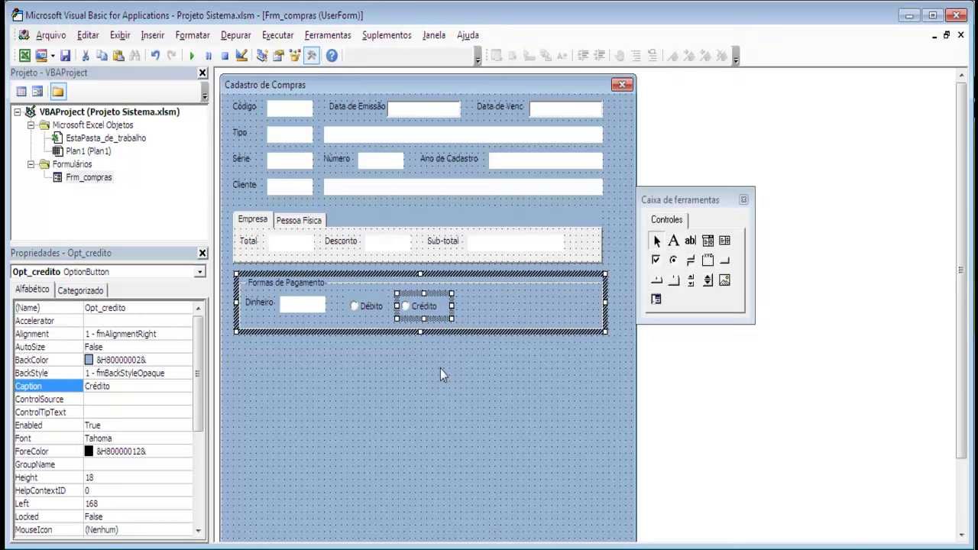
left_click(435, 369)
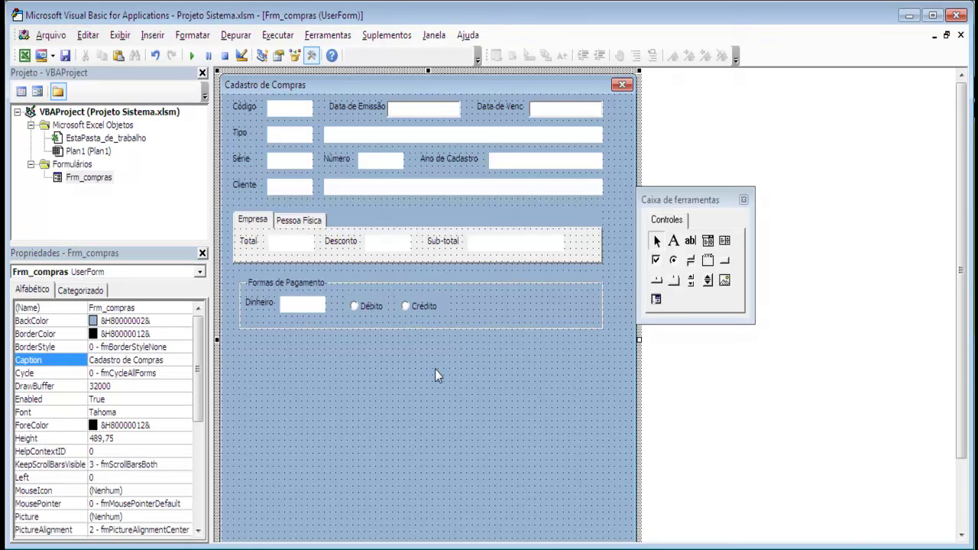
left_click(402, 328)
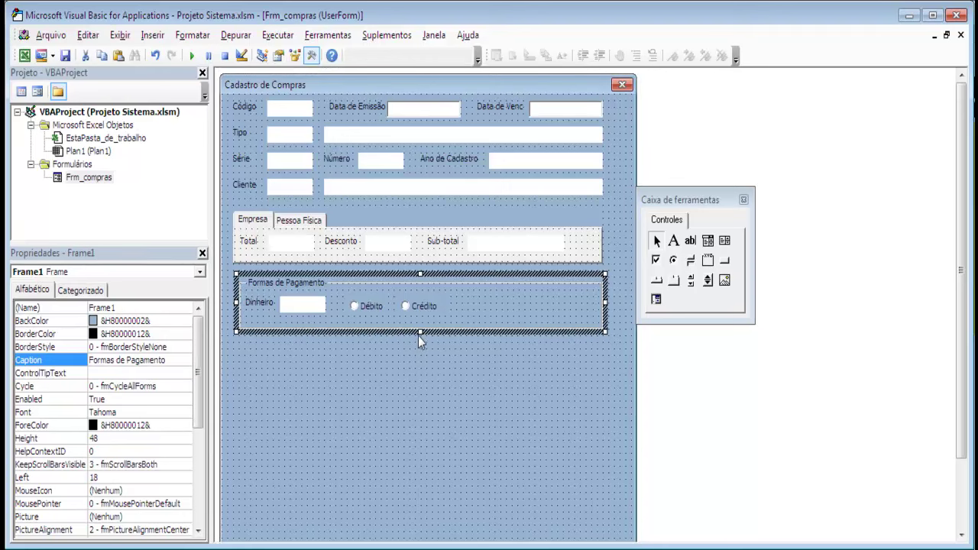
left_click_drag(420, 332, 419, 355)
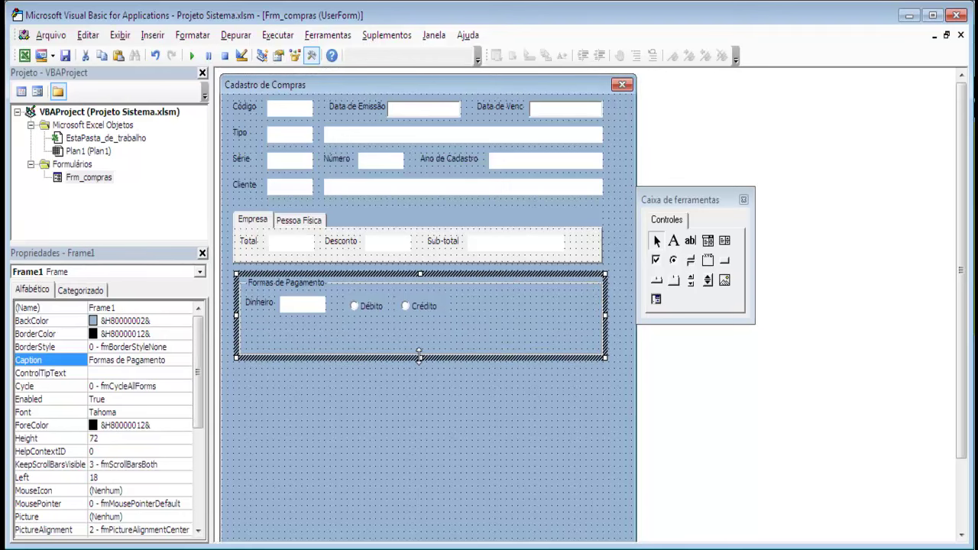
left_click_drag(421, 355, 418, 330)
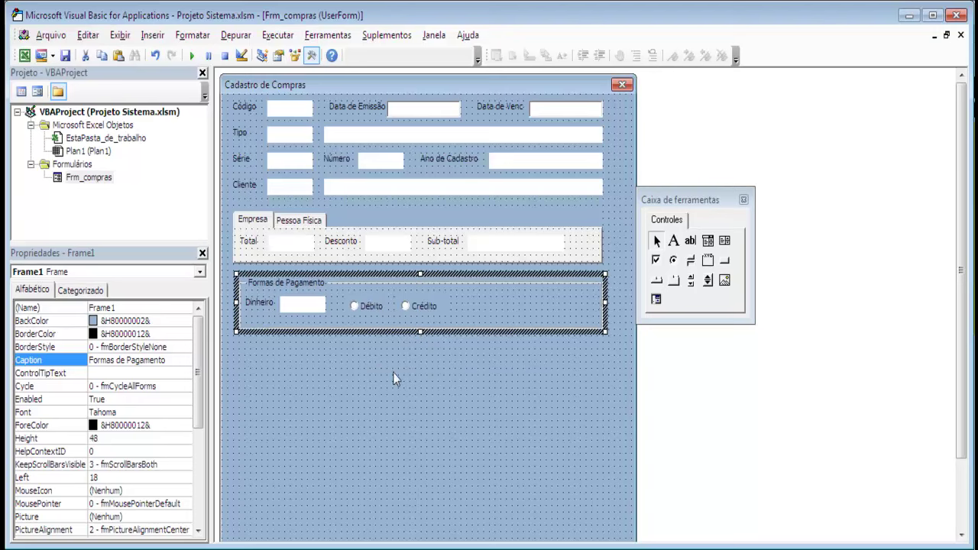
Name the Total text box on the Empresa page txt_empresa_total
left_click(289, 245)
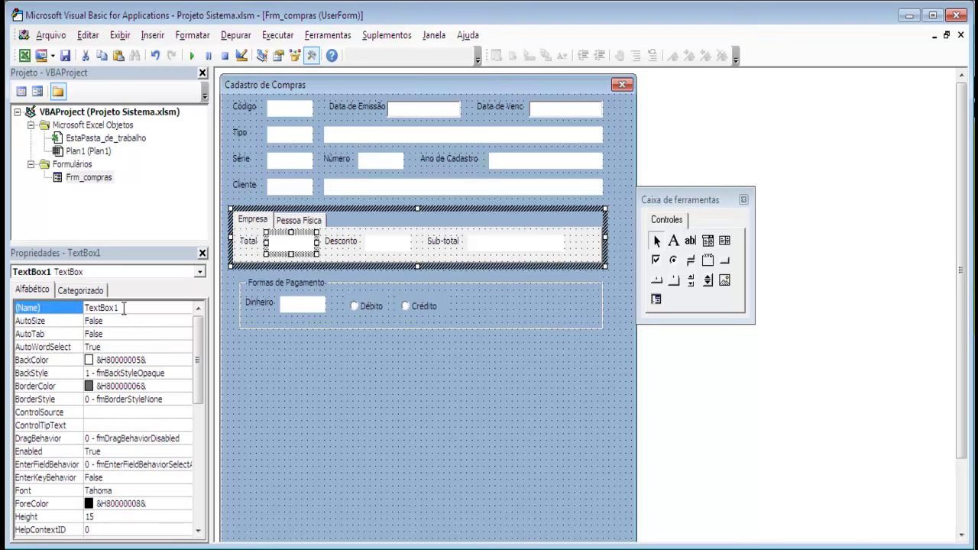
left_click(64, 305)
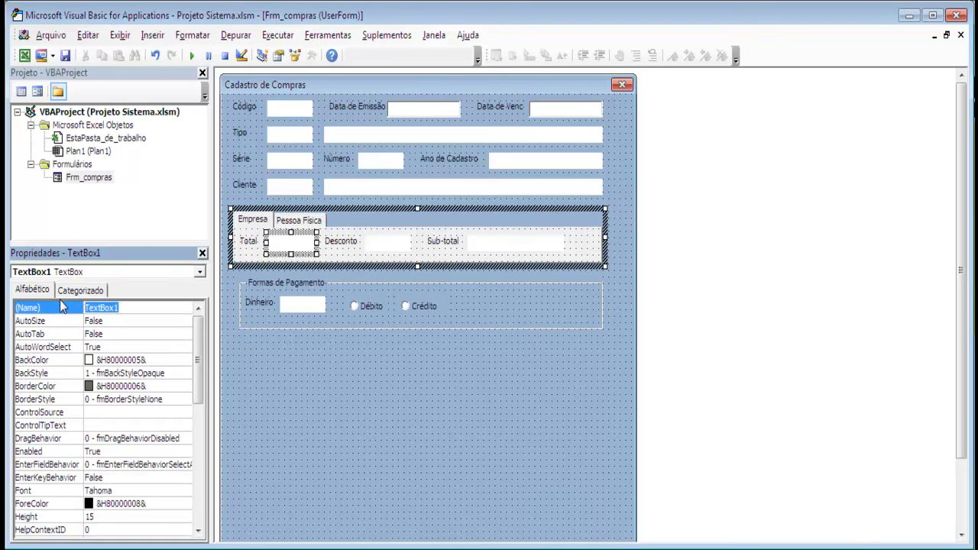
type("txt_empresa_total")
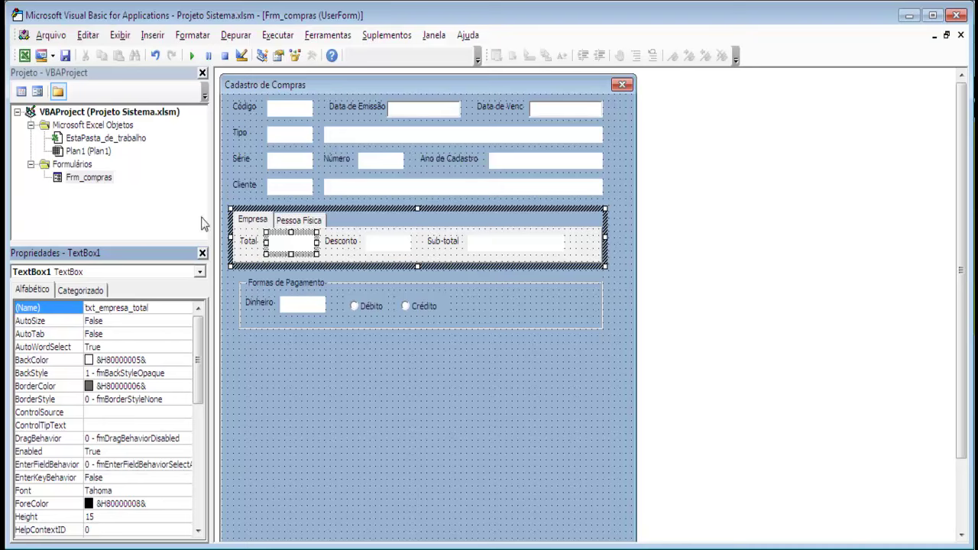
Name the Desconto text box on the Empresa page txt_empresa_desconto
left_click(411, 243)
left_click(113, 308)
double_click(113, 307)
type("txt")
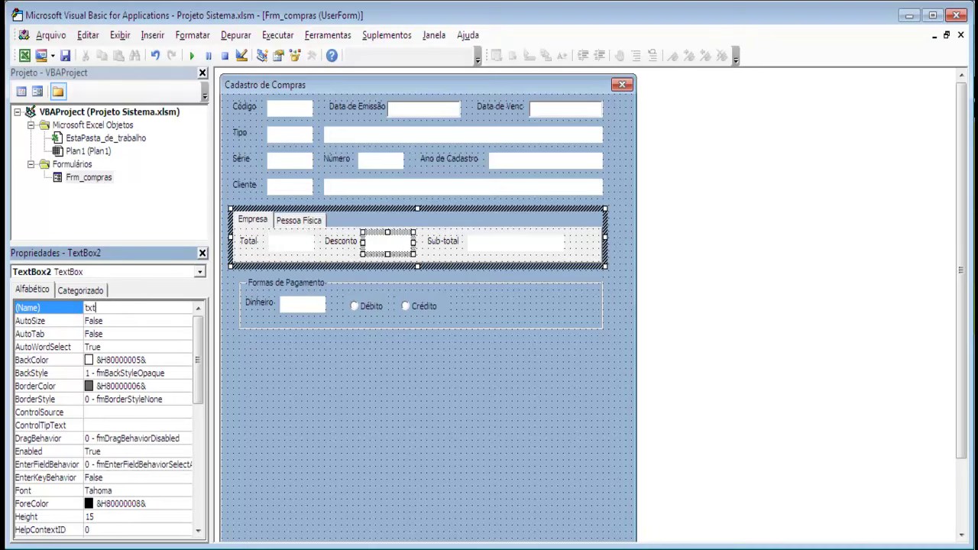
type("_empresa_desconto")
Name the Sub-total text box on the Empresa page txt_empresa_subtotal
left_click(504, 243)
left_click(131, 308)
double_click(131, 309)
type("txt")
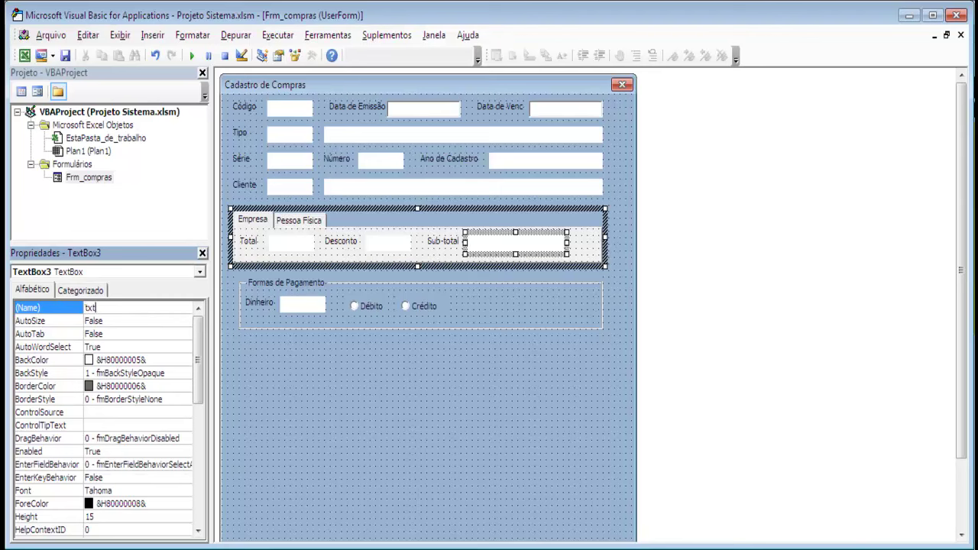
type("_empresa_subtotal")
Name the Total text box on the Pessoa Física page txt_pessoa_total and copy that name for reuse
left_click(299, 221)
left_click(290, 243)
left_click(137, 307)
left_click(86, 307)
type("txt")
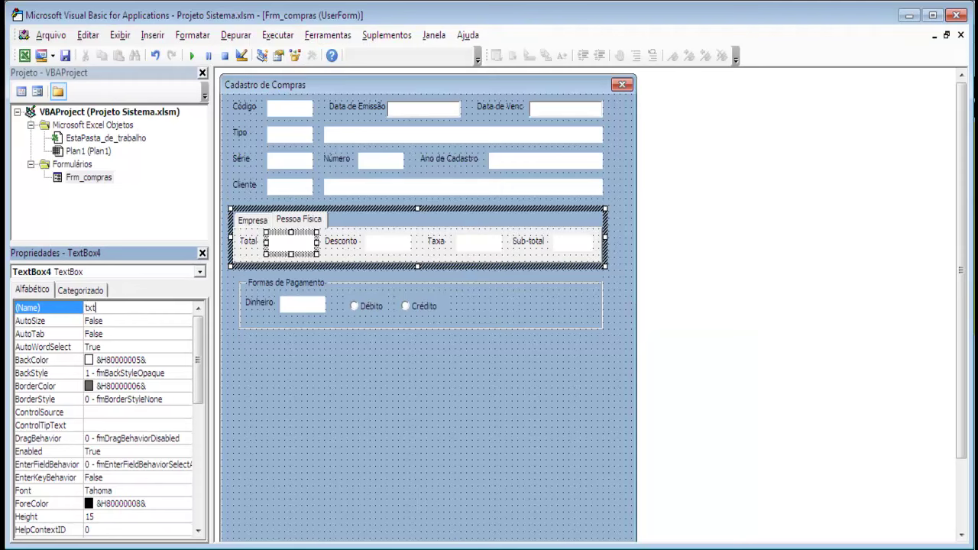
type("_pessoa")
key("Return")
key("ctrl+c")
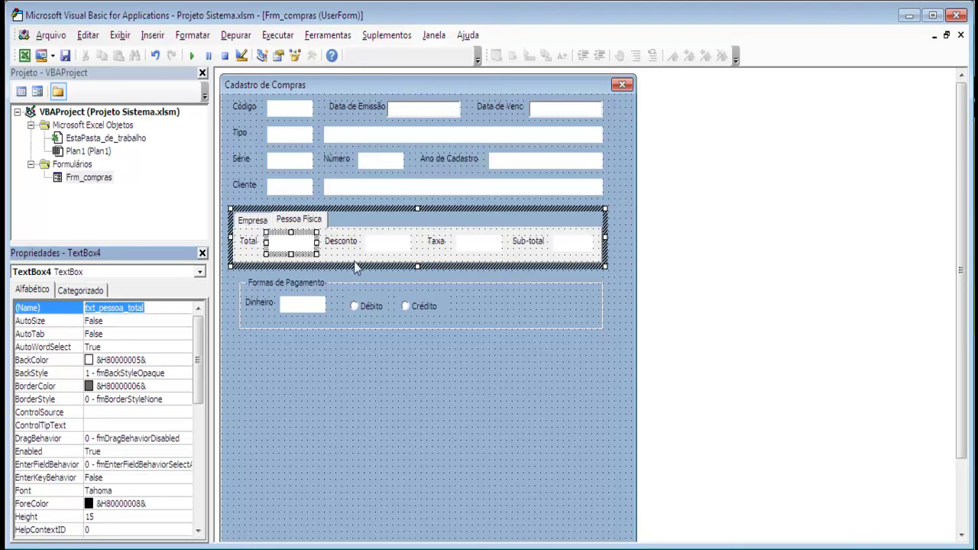
Name the Desconto text box on the Pessoa Física page after its label, using the txt_pessoa_ prefix
left_click(386, 245)
left_click(60, 310)
key("ctrl+v")
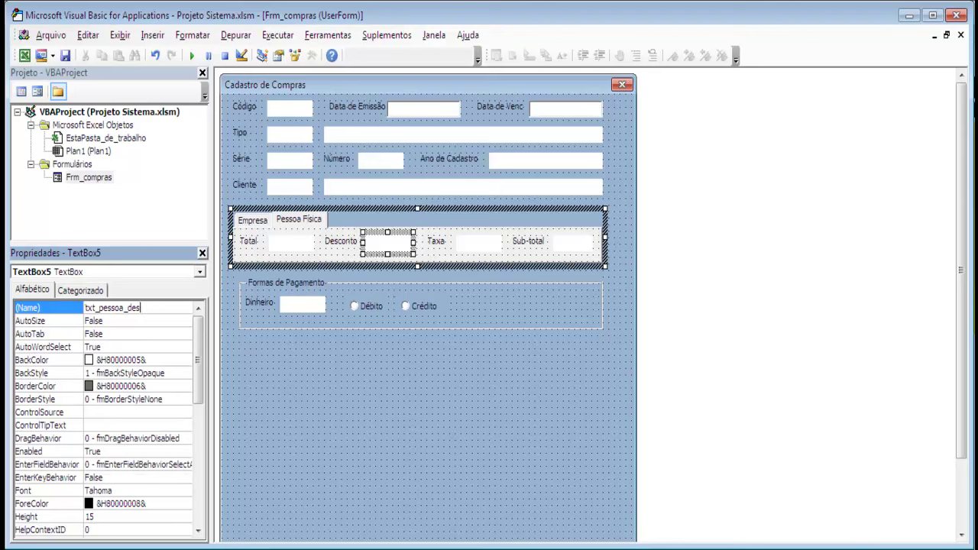
Name the Taxa text box on the Pessoa Física page after its label, using the txt_pessoa_ prefix
left_click(479, 242)
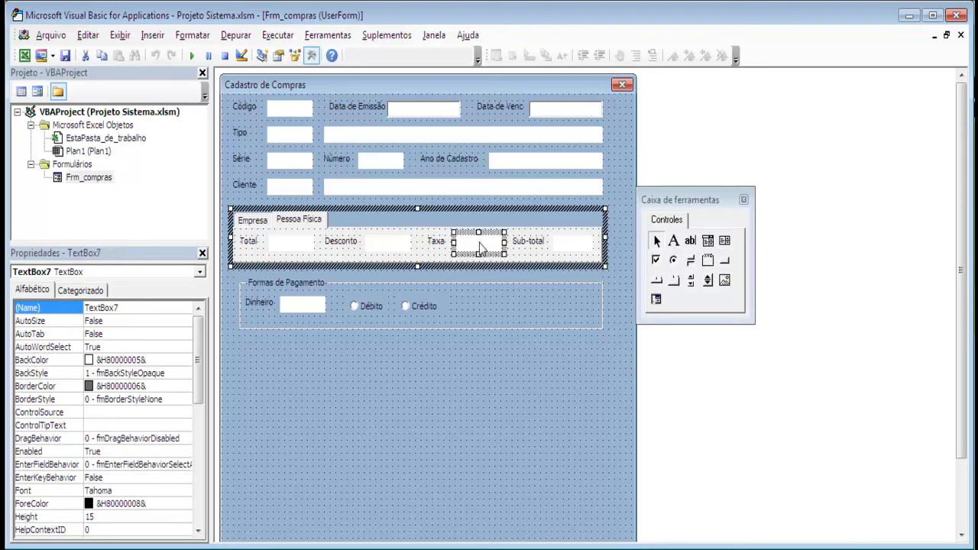
left_click(120, 307)
double_click(120, 307)
key("ctrl+v")
key("shift+Left")
key("shift+Left")
key("shift+Left")
key("shift+Left")
key("shift+Left")
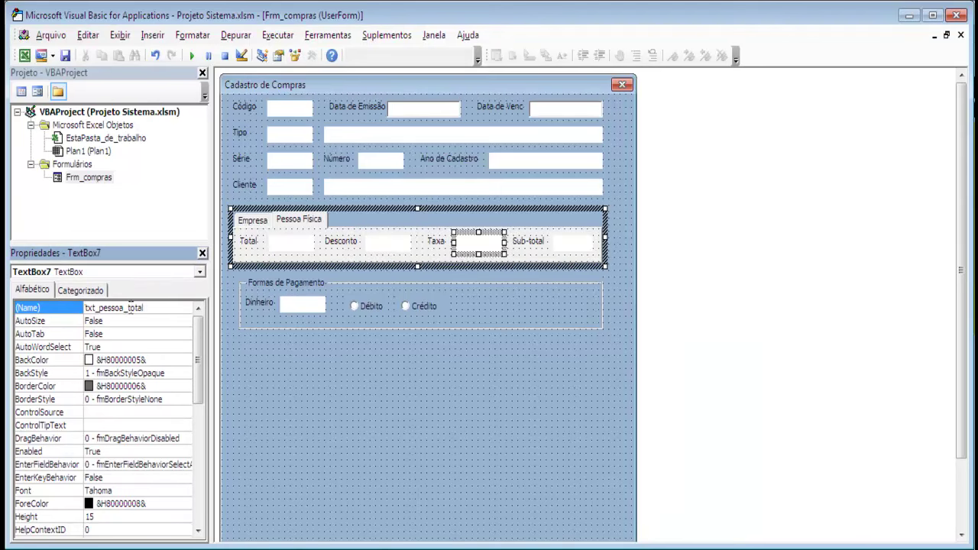
type("t")
Name the Sub-total text box on the Pessoa Física page txt_pessoa_subtotal
left_click(588, 243)
left_click(93, 310)
key("ctrl+v")
left_click(129, 307)
type("sub")
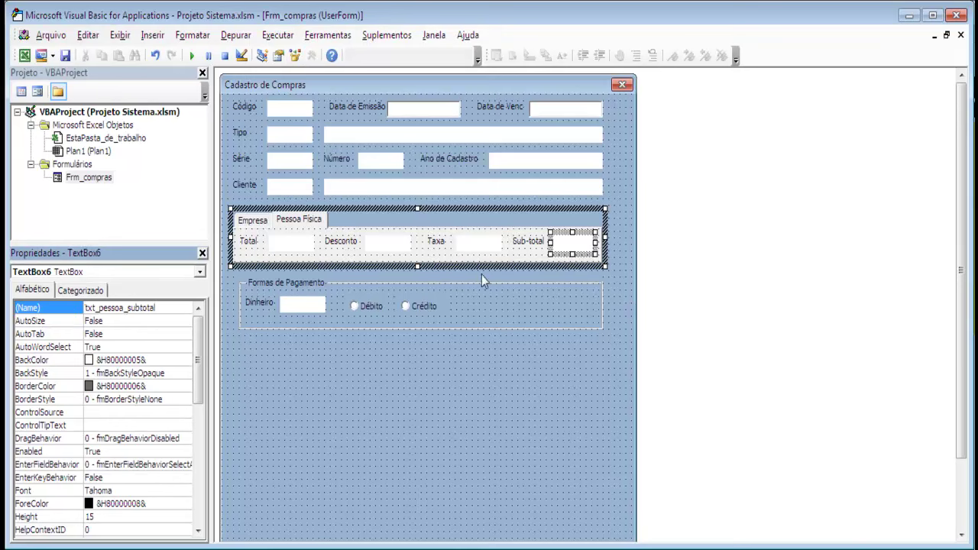
Move the Débito and Crédito option buttons together closer to the Dinheiro text box, putting Débito at a Left position of about 102
left_click(410, 309)
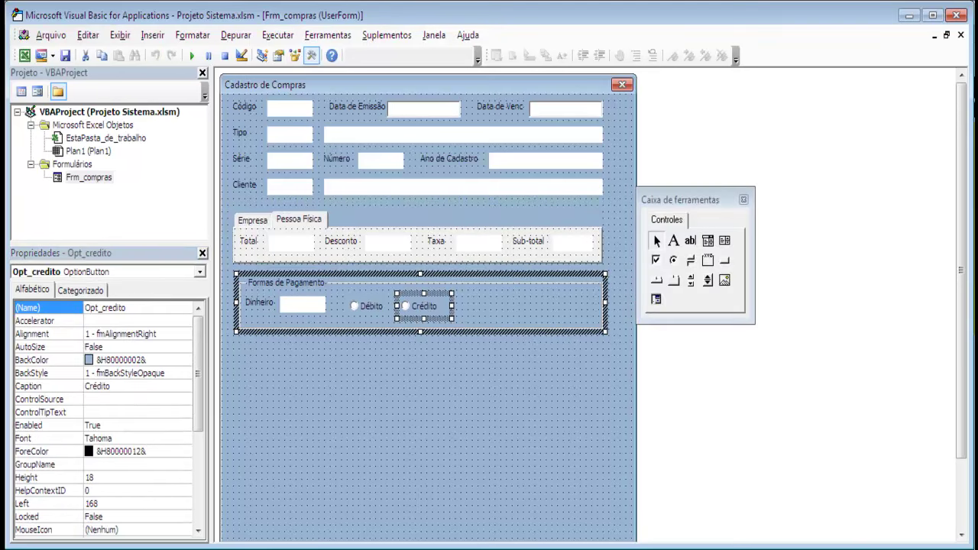
left_click(508, 321)
left_click(364, 304)
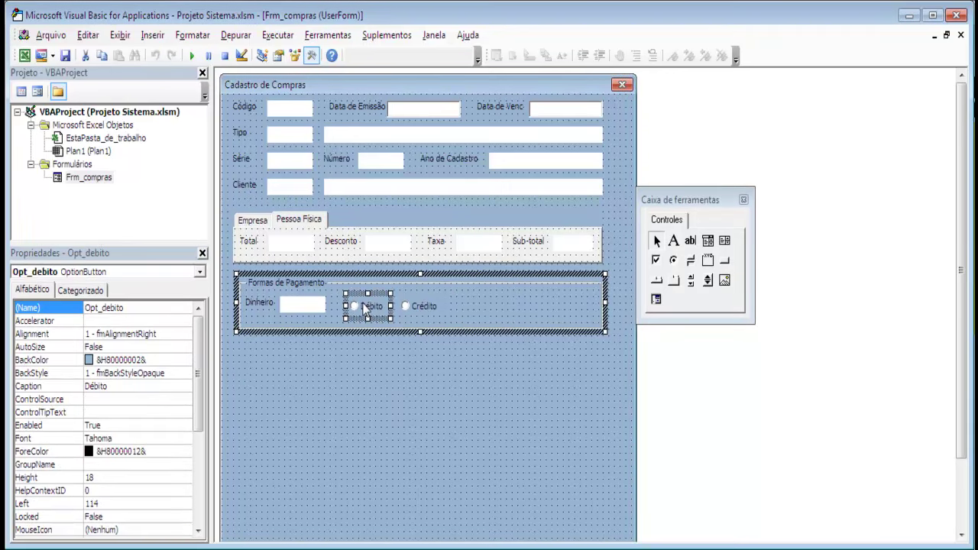
left_click(410, 307, "ctrl")
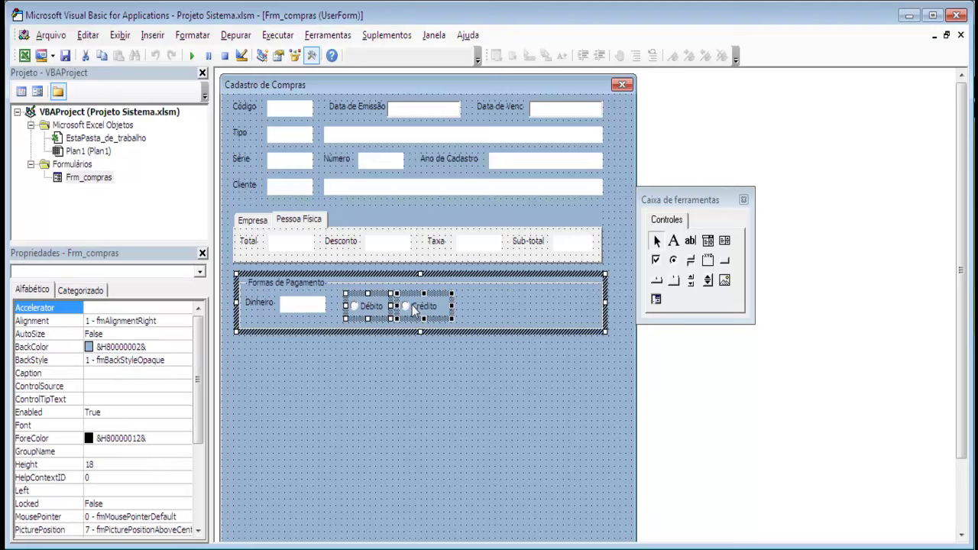
left_click_drag(369, 296, 357, 296)
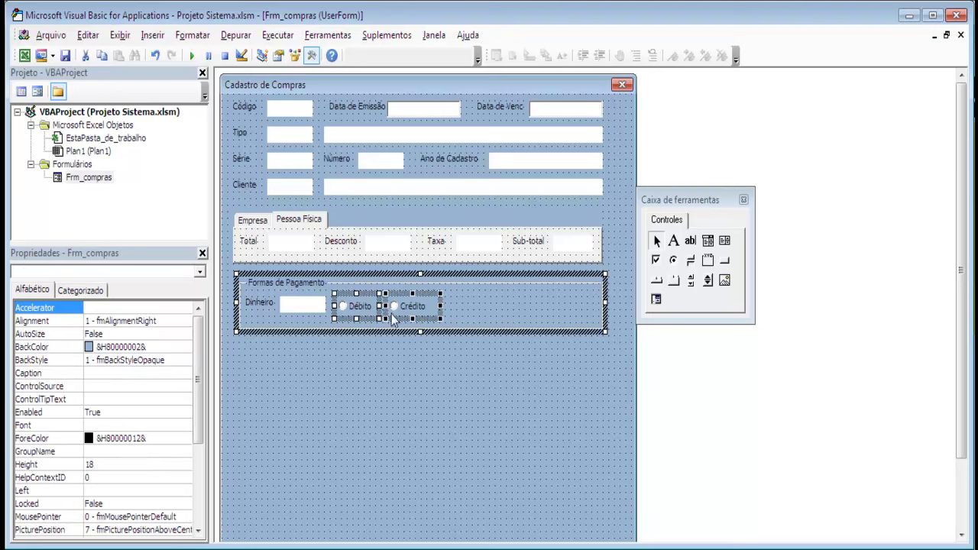
Move the Crédito option button closer to Débito, to a Left position of about 150
left_click(302, 310)
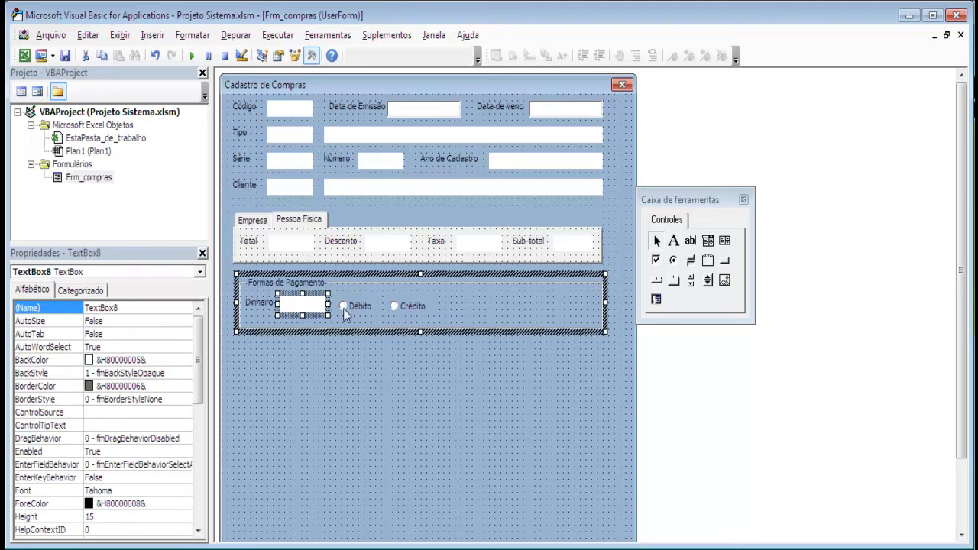
left_click(369, 313)
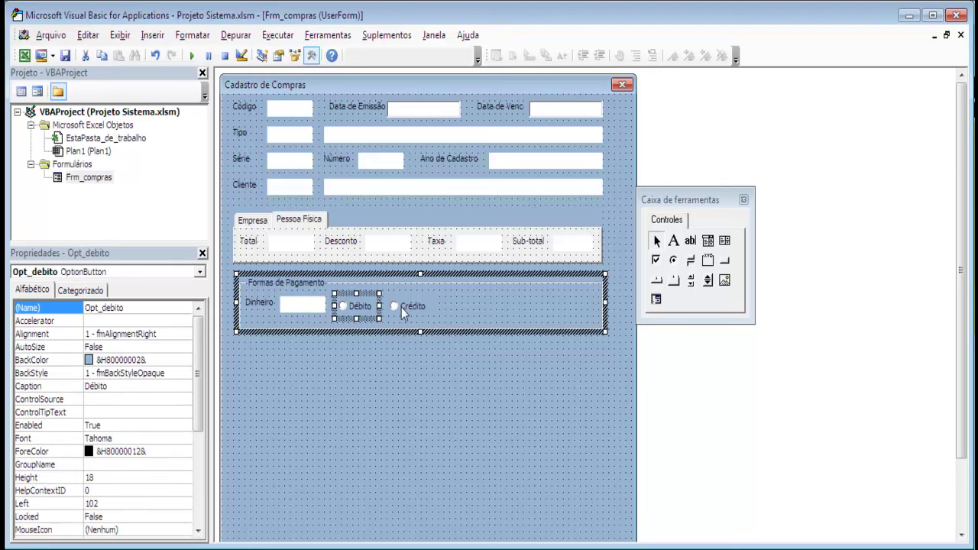
left_click(402, 312)
left_click_drag(399, 293, 394, 294)
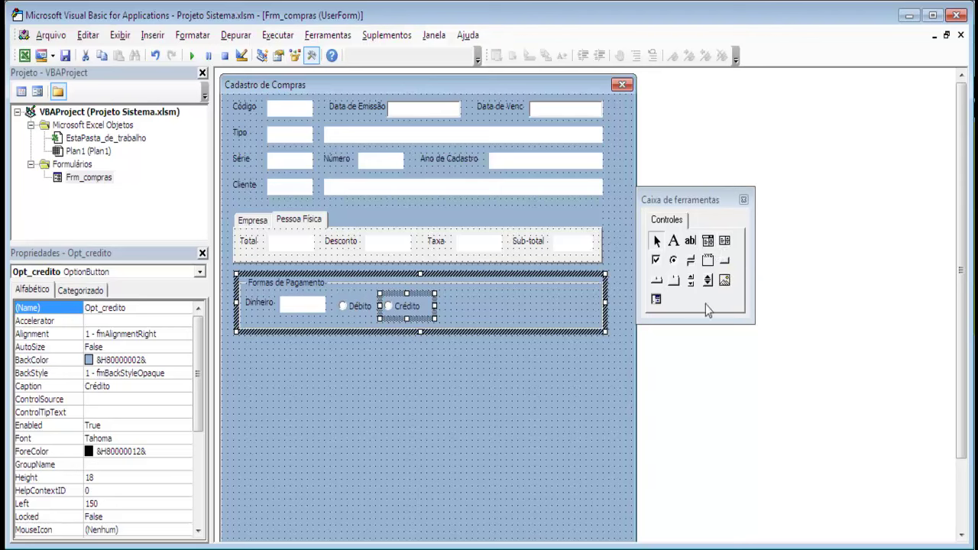
Add a command button about 48 wide and 18 high to the Formas de Pagamento frame, just right of Crédito at Left 204
left_click(725, 262)
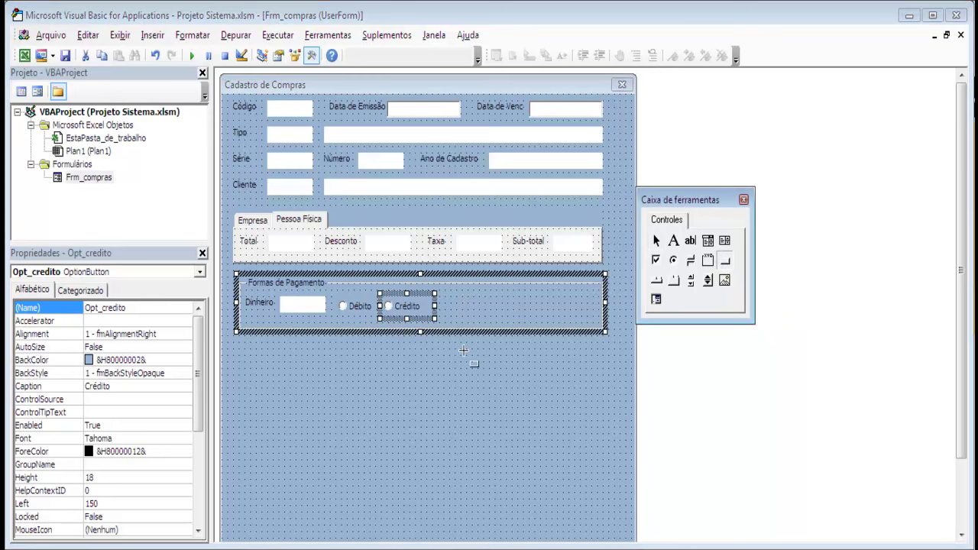
left_click_drag(456, 297, 502, 319)
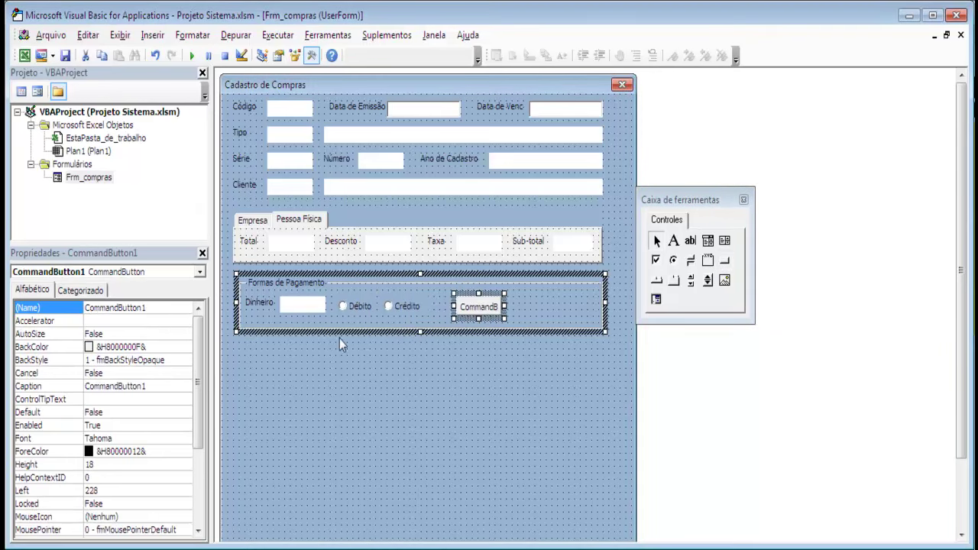
left_click_drag(199, 385, 205, 469)
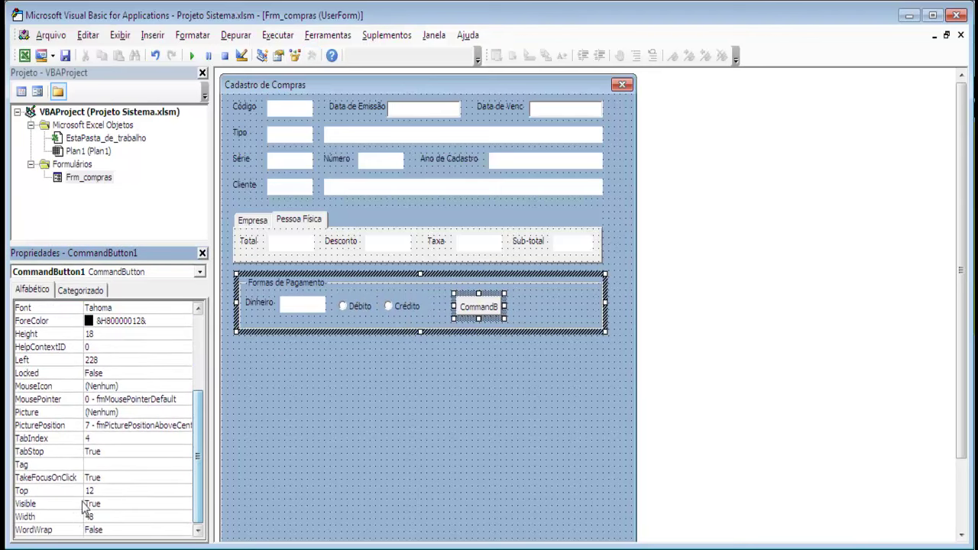
left_click(487, 294)
left_click_drag(487, 294, 463, 295)
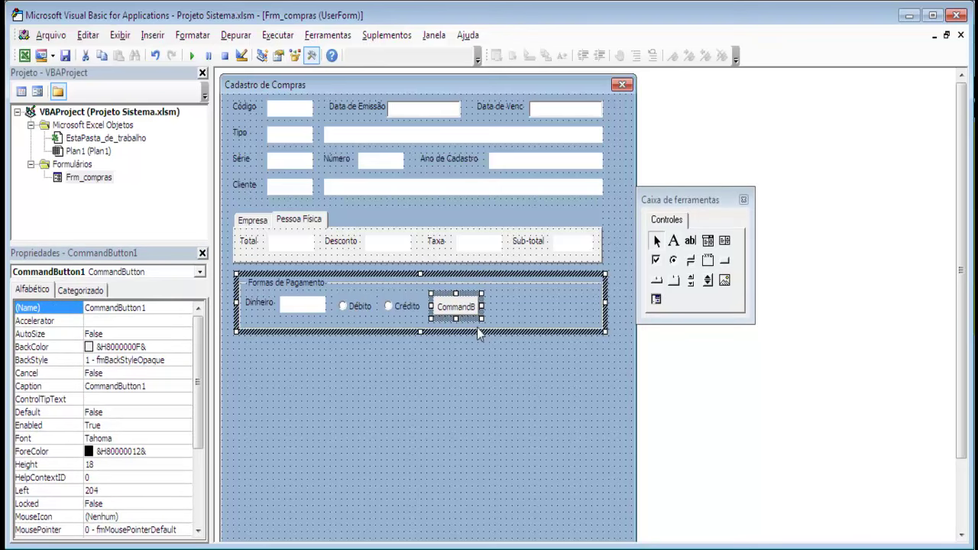
Name the new command button btn_salvar and set its caption to "Salvar"
left_click(58, 308)
type("btn_salvar")
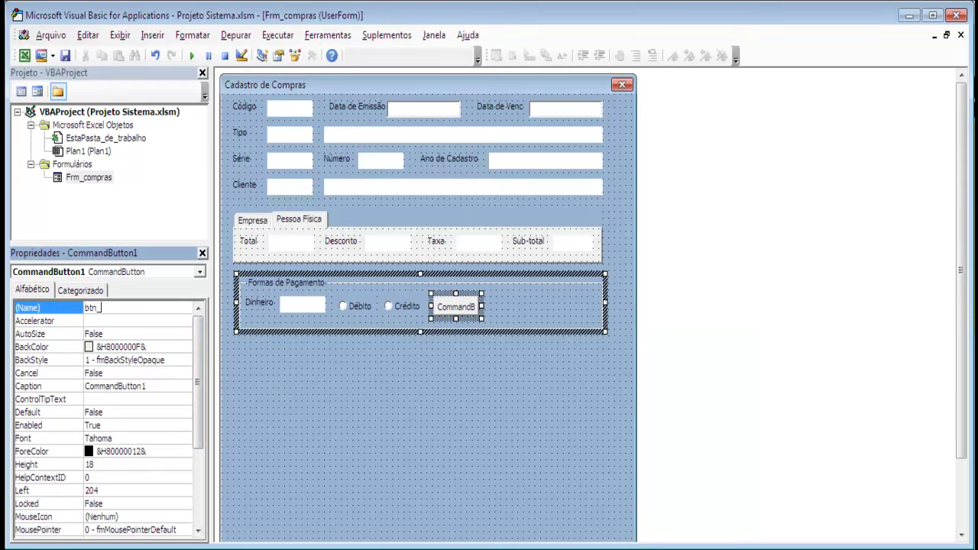
left_click(85, 374)
left_click(149, 388)
key("shift+Home")
type("Salvar")
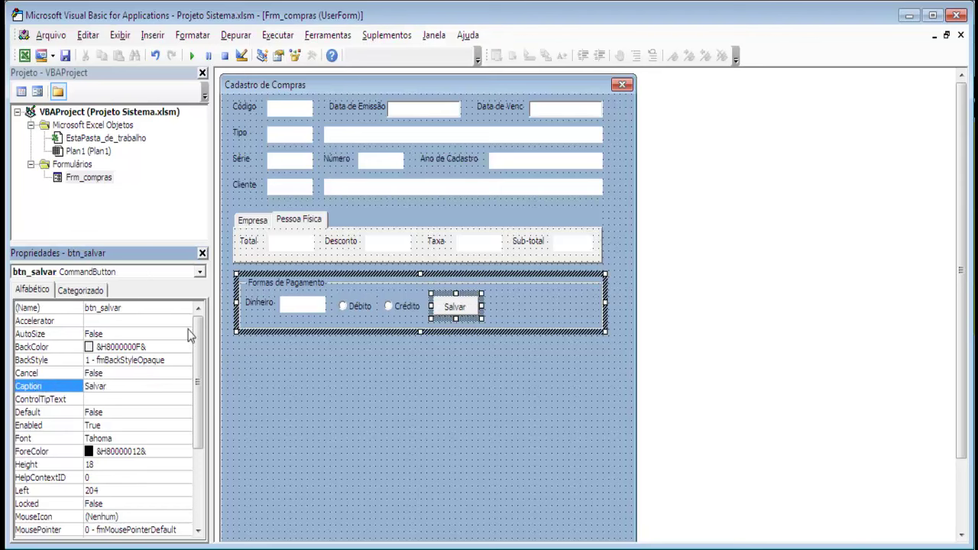
Duplicate the Salvar button and place the copy directly to its right in the frame
left_click(469, 300)
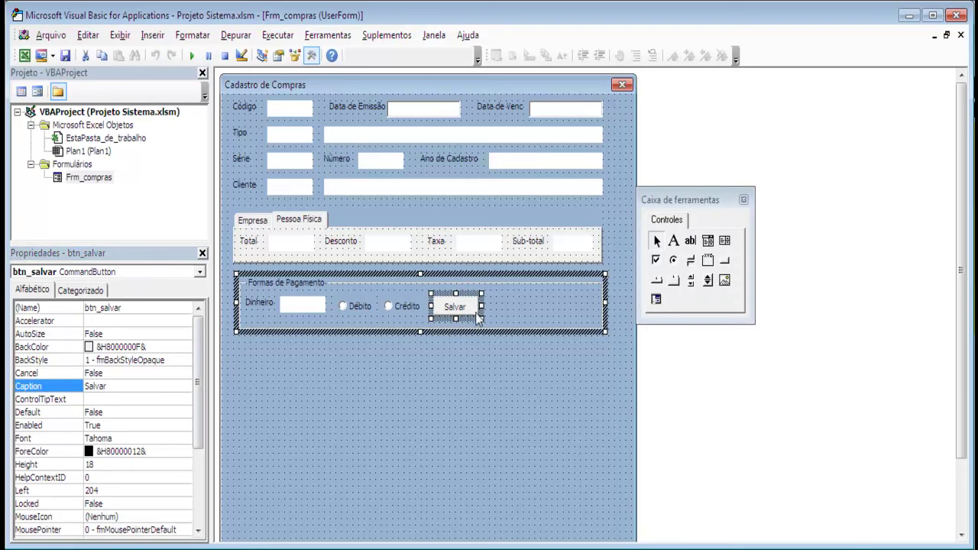
key("ctrl+v")
left_click_drag(417, 304, 494, 292)
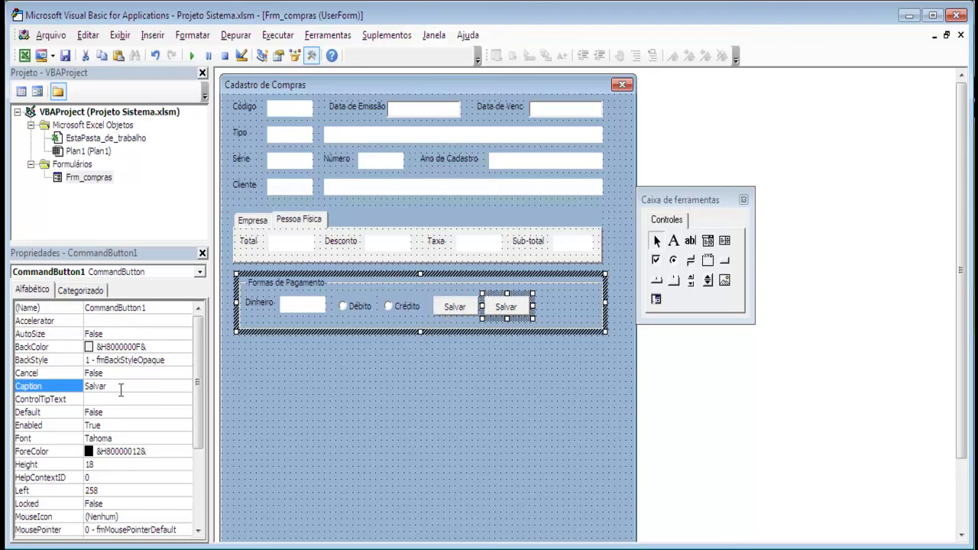
Name the duplicated button btn_modificar and set its caption to "Modificar"
left_click(164, 307)
double_click(164, 307)
type("btn_modificar")
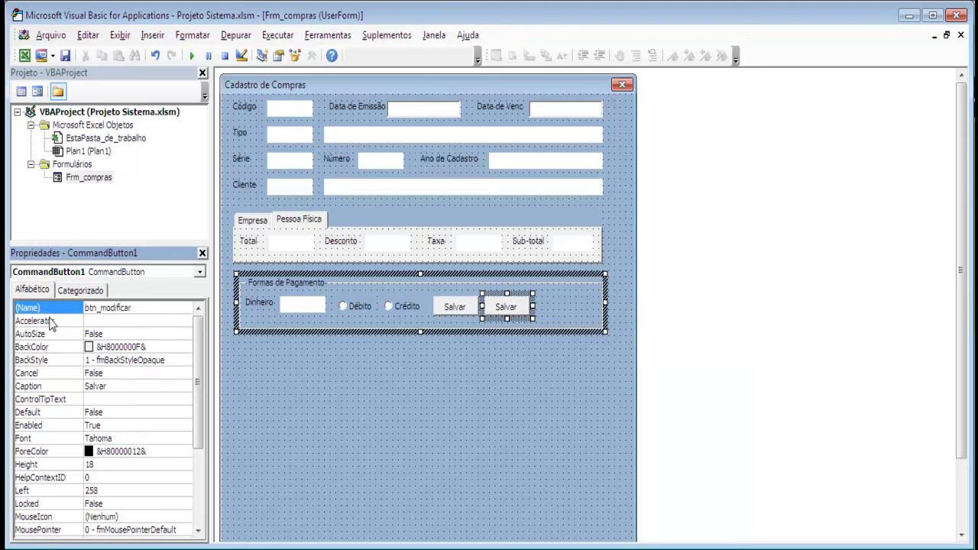
left_click(131, 386)
double_click(133, 386)
type("Modificar")
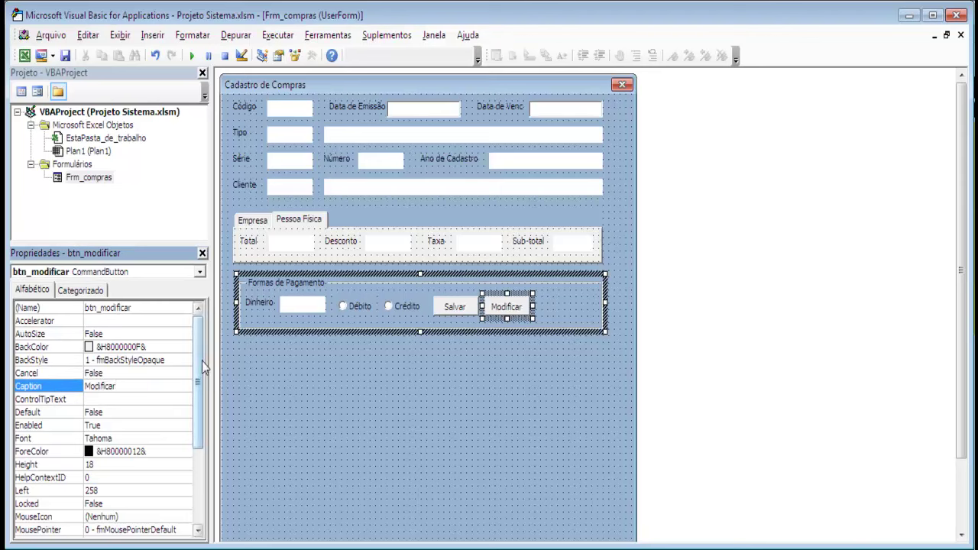
Duplicate the Modificar button and place the copy directly to its right in the frame
left_click(470, 309)
left_click(504, 313)
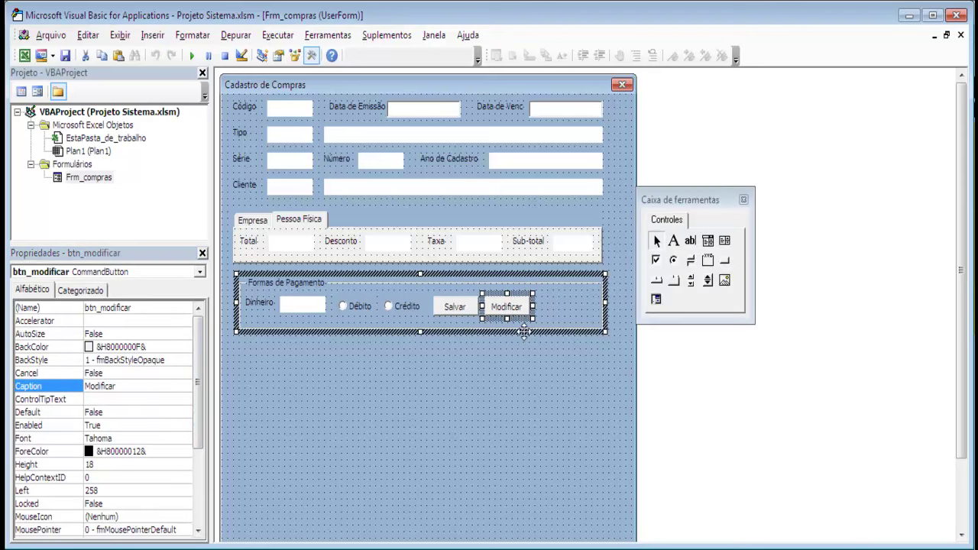
key("ctrl+v")
left_click_drag(404, 290, 545, 298)
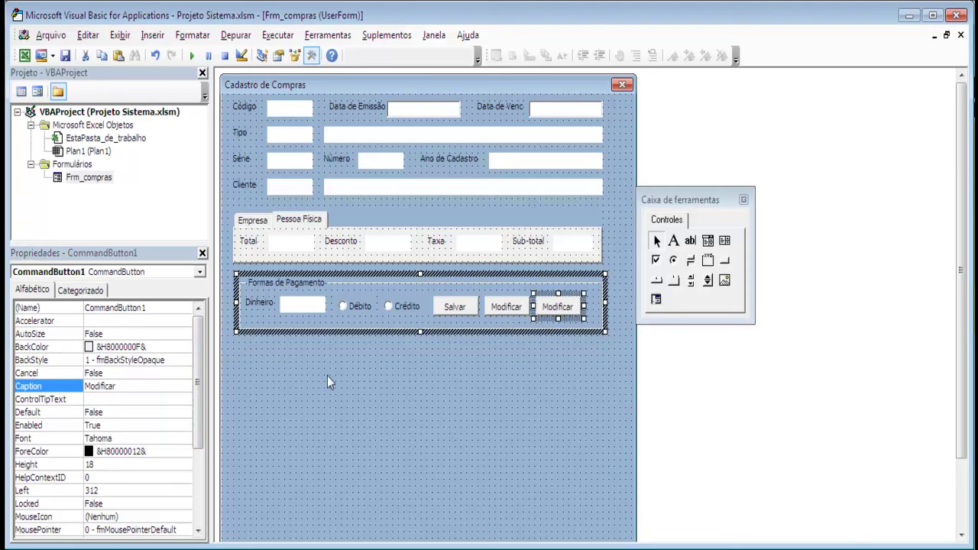
Set the newest button's caption to "Excluir" and its name to btn_excluir
double_click(128, 384)
type("Excluir")
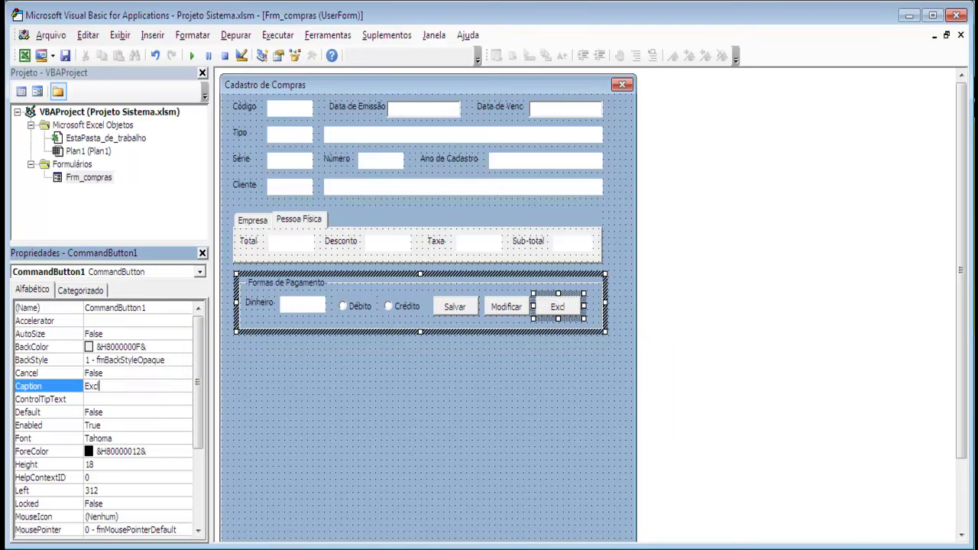
left_click(134, 308)
double_click(159, 307)
type("btn_exclui")
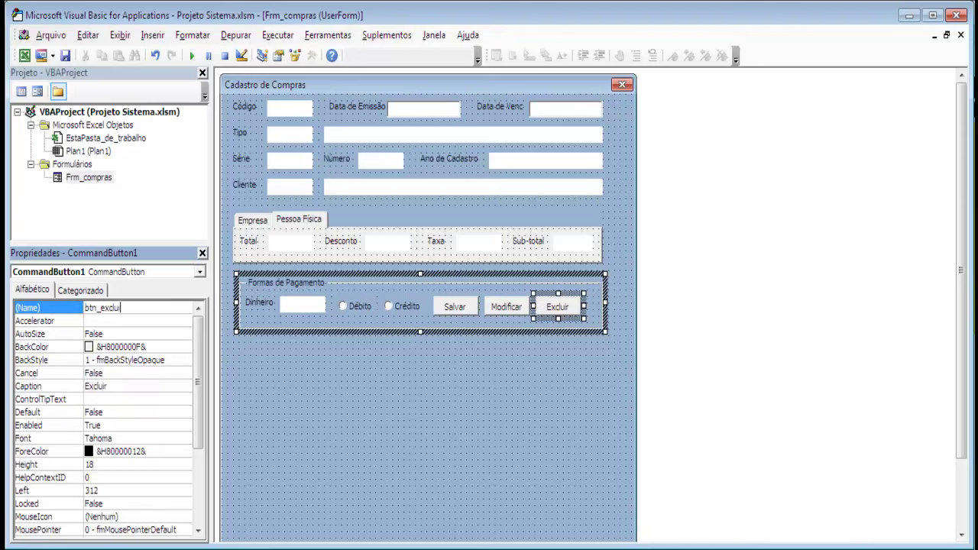
key("Return")
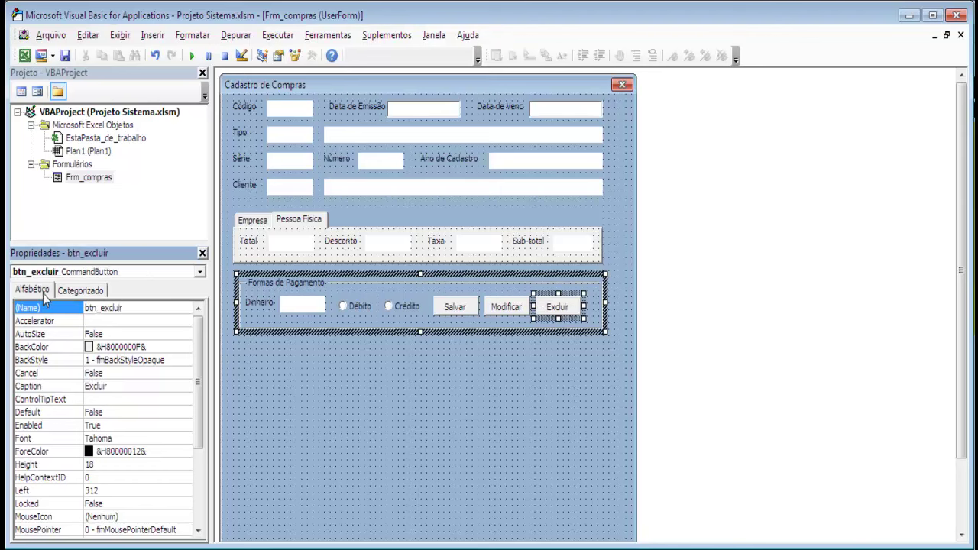
left_click(507, 314)
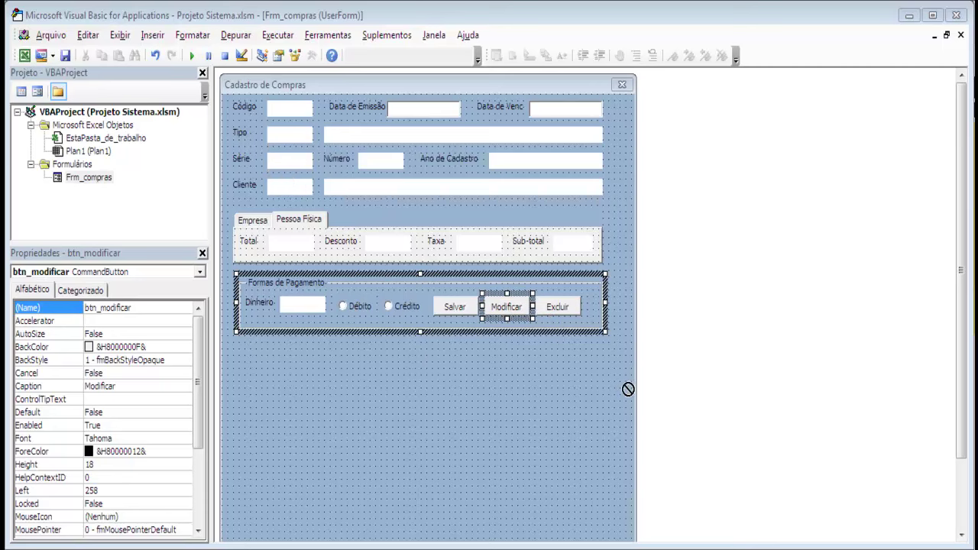
left_click_drag(757, 423, 538, 177)
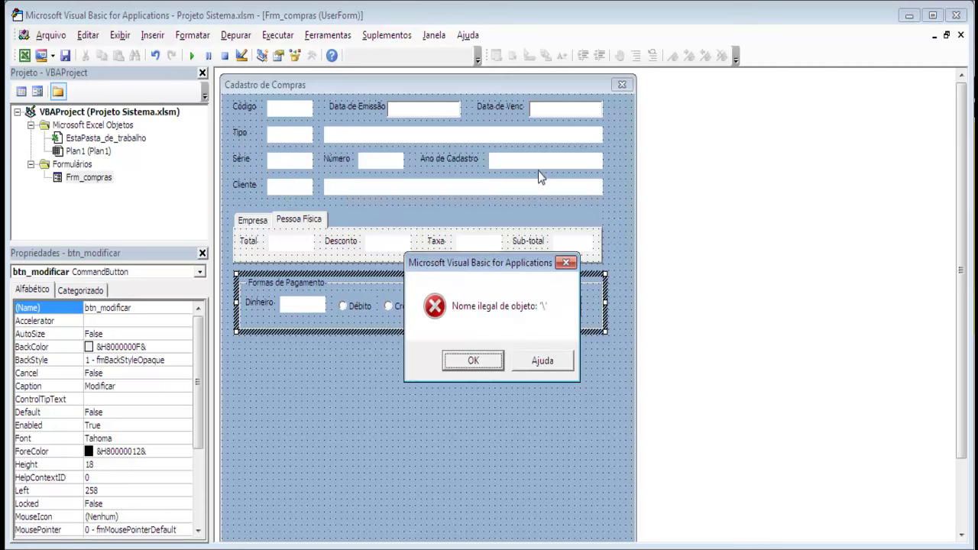
left_click(473, 361)
Move the Salvar, Modificar and Excluir buttons together slightly to the right inside the Formas de Pagamento frame
left_click(558, 312)
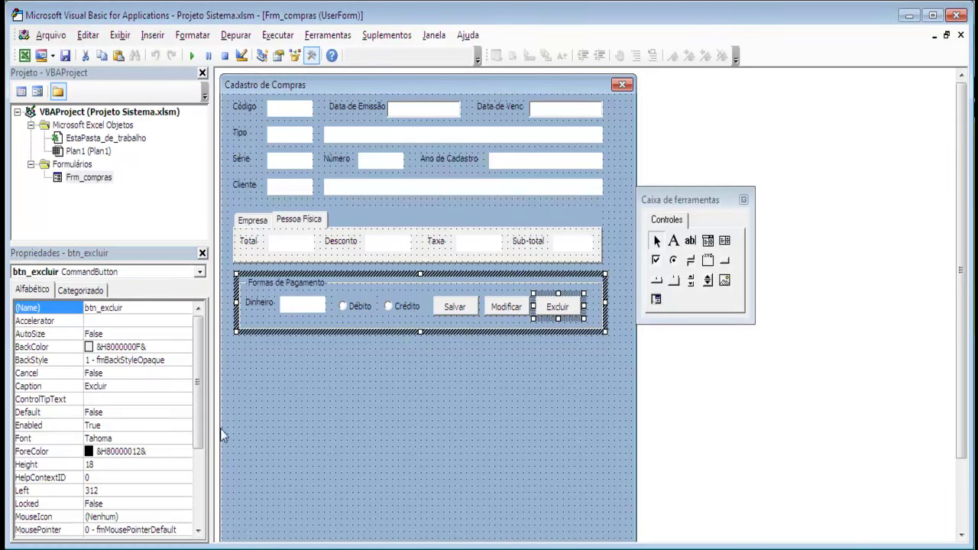
left_click(502, 308, "ctrl")
left_click(457, 309, "ctrl")
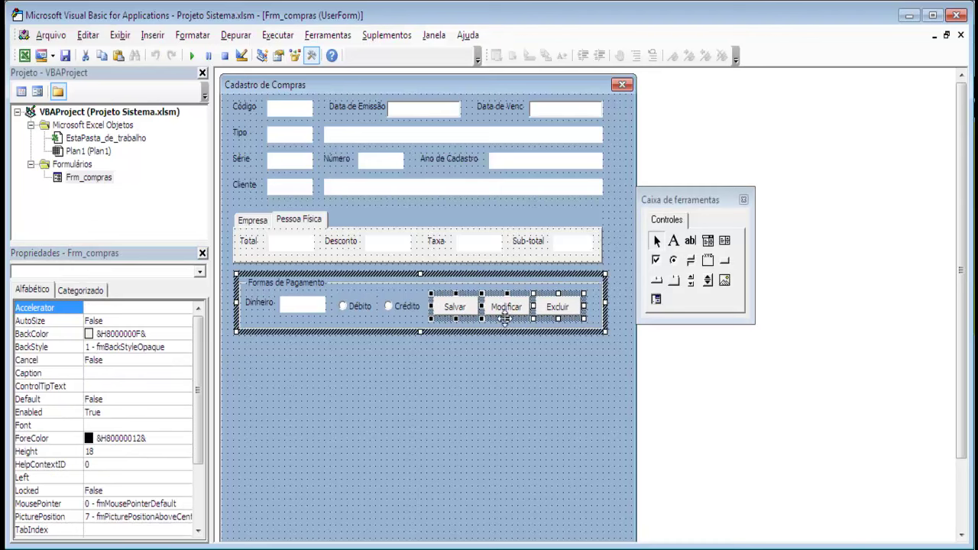
left_click_drag(524, 318, 539, 328)
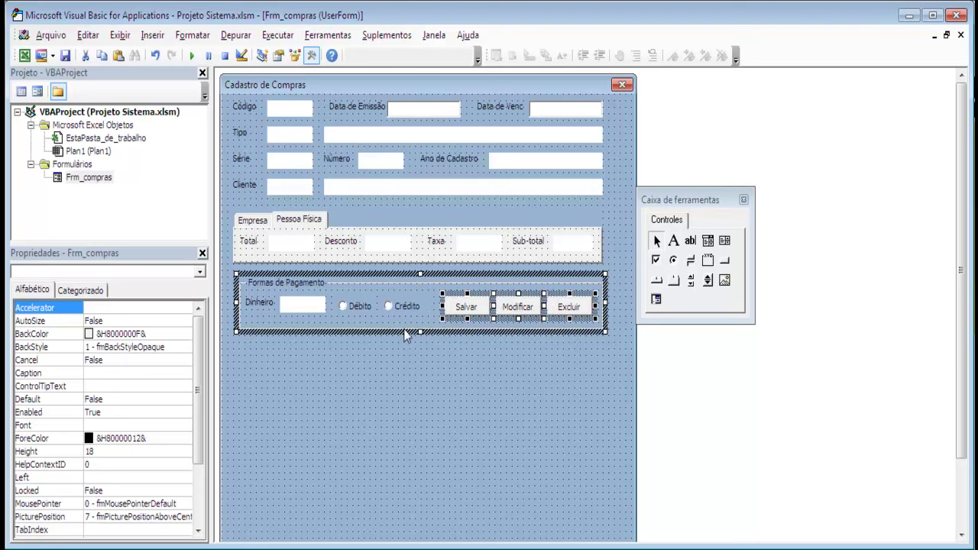
left_click(252, 221)
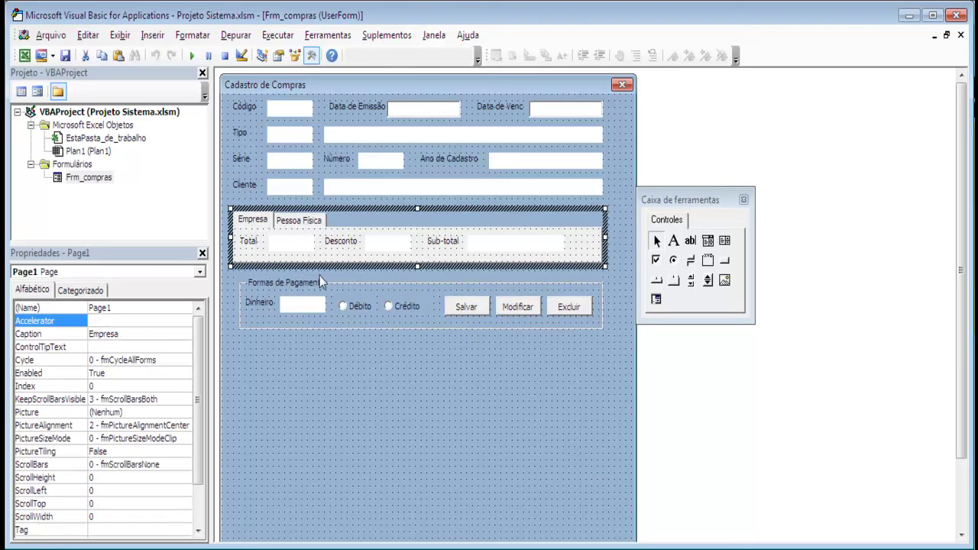
left_click(473, 310)
left_click(520, 308)
left_click(571, 309)
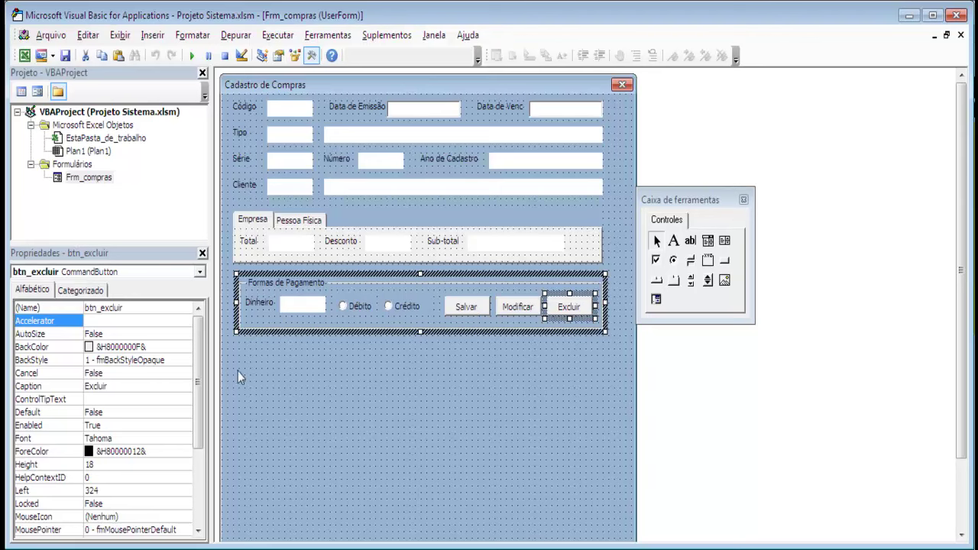
Draw a list box about 84 high below the Formas de Pagamento frame, spanning the frame's full width
left_click(722, 243)
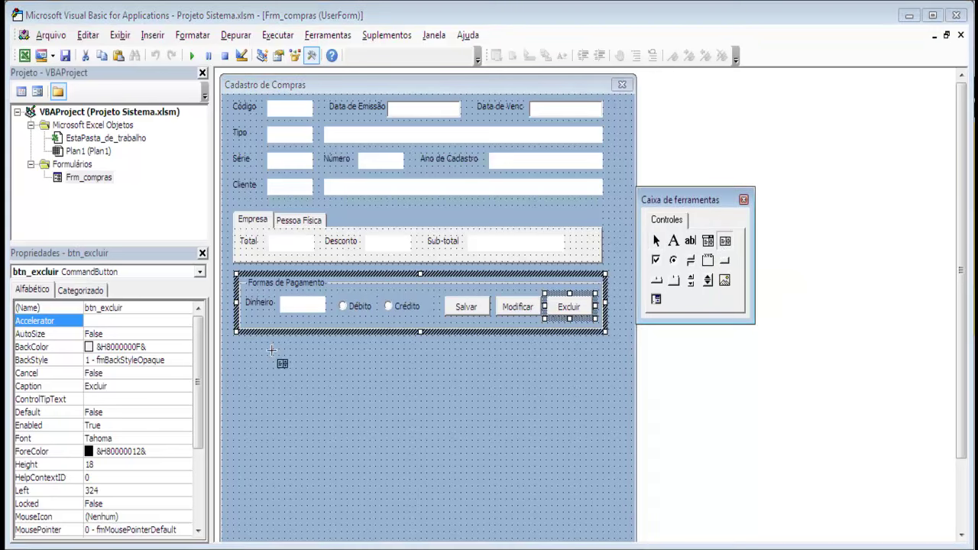
left_click_drag(240, 345, 603, 434)
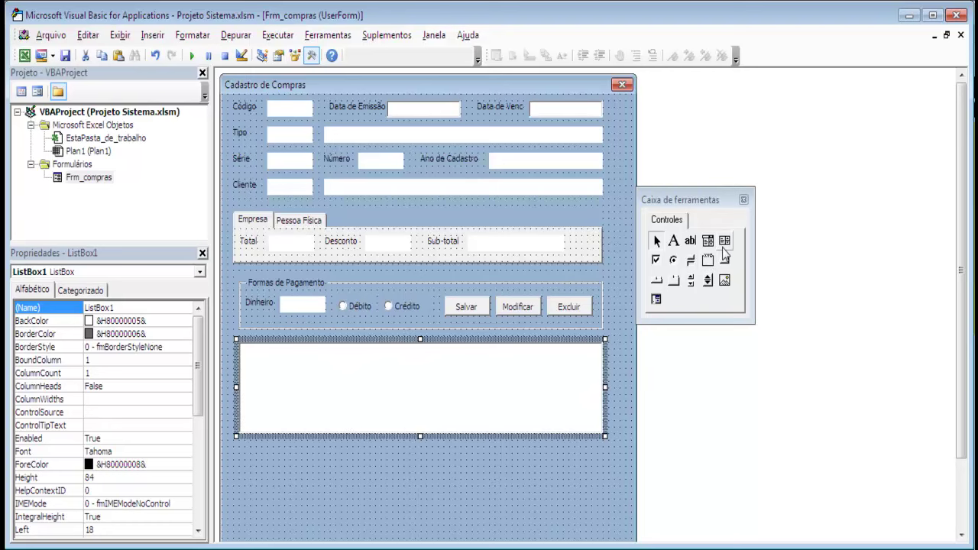
Narrow the form so its right edge sits close to the controls, and shorten the list box to about 71.25 high
left_click(639, 414)
left_click_drag(636, 338, 620, 337)
left_click(511, 405)
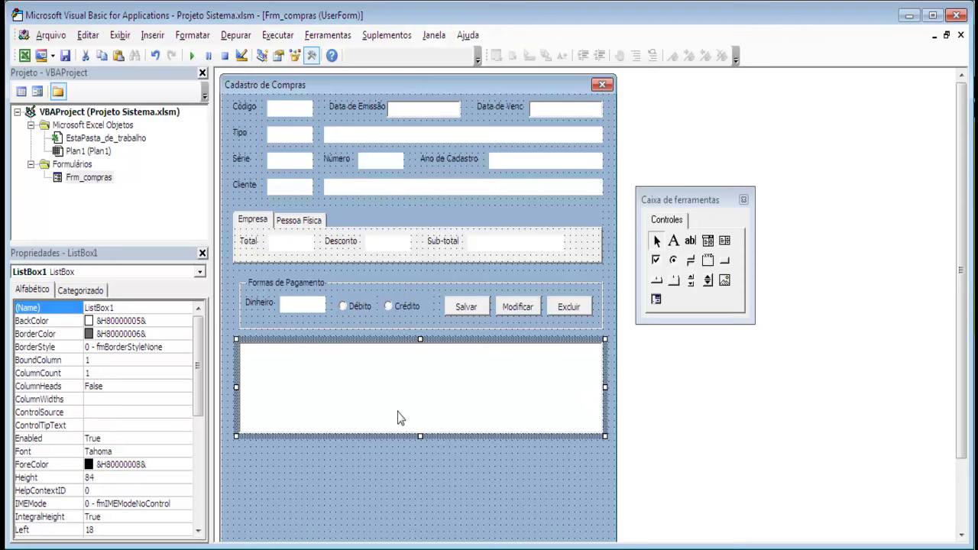
left_click_drag(419, 433, 422, 421)
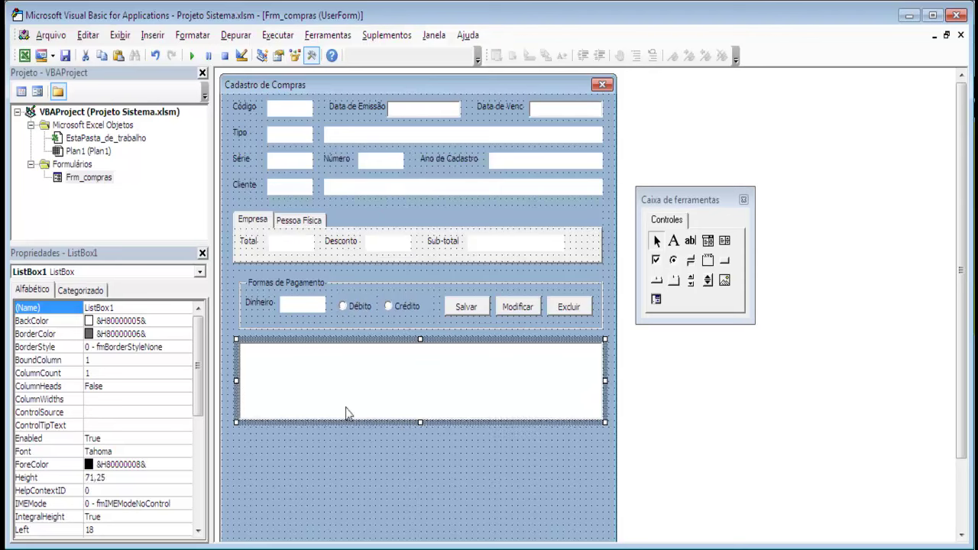